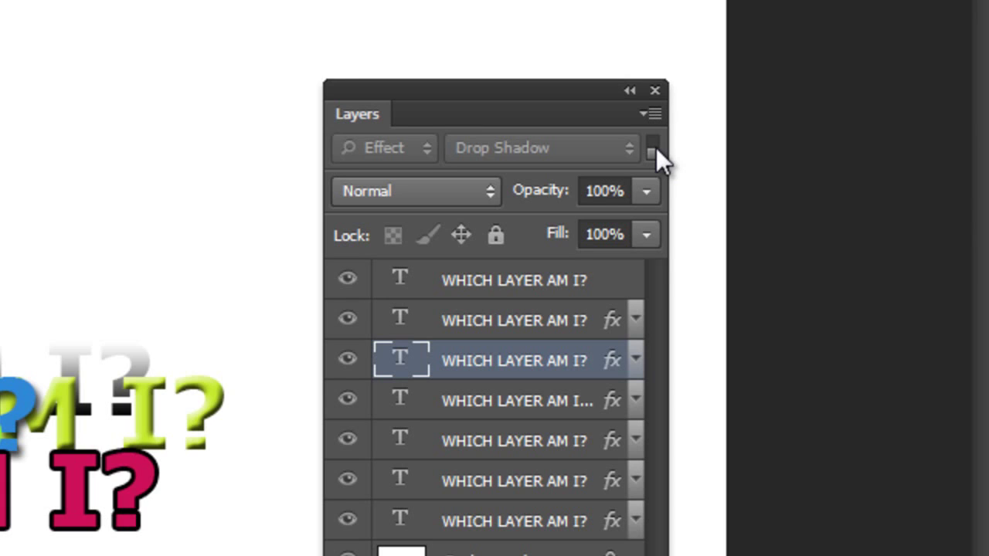
# Duplicate the top three "WHICH LAYER AM I?" text layers and set the blend mode of the copies to Overlay.
pyautogui.keyDown('shift'); pyautogui.click(548, 286); pyautogui.keyUp('shift')
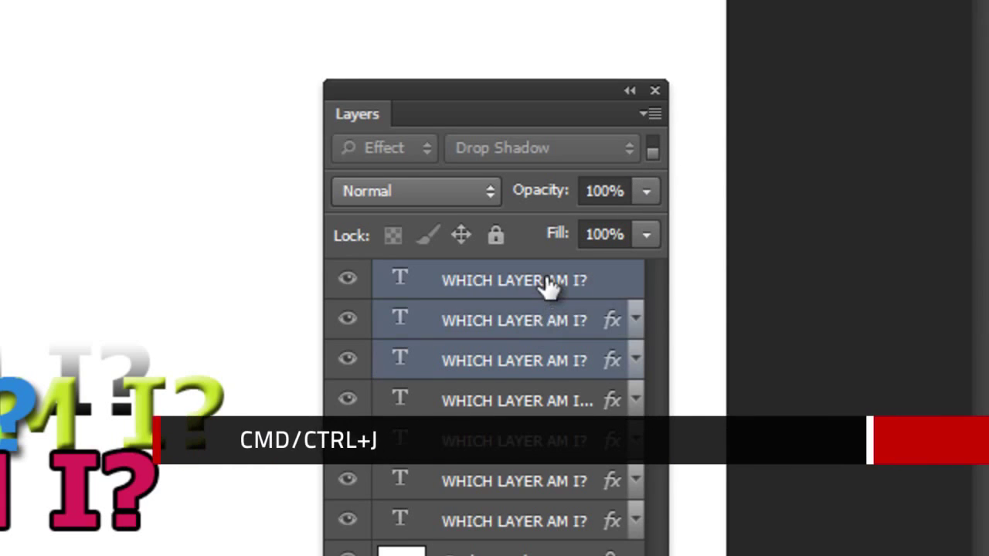
pyautogui.hotkey('ctrl', 'j')
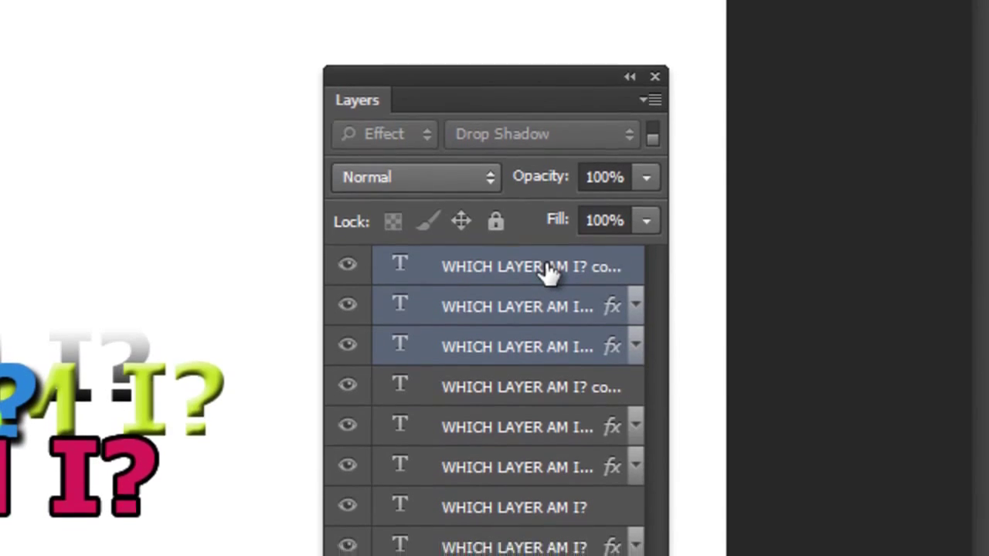
pyautogui.click(435, 195)
pyautogui.click(378, 517)
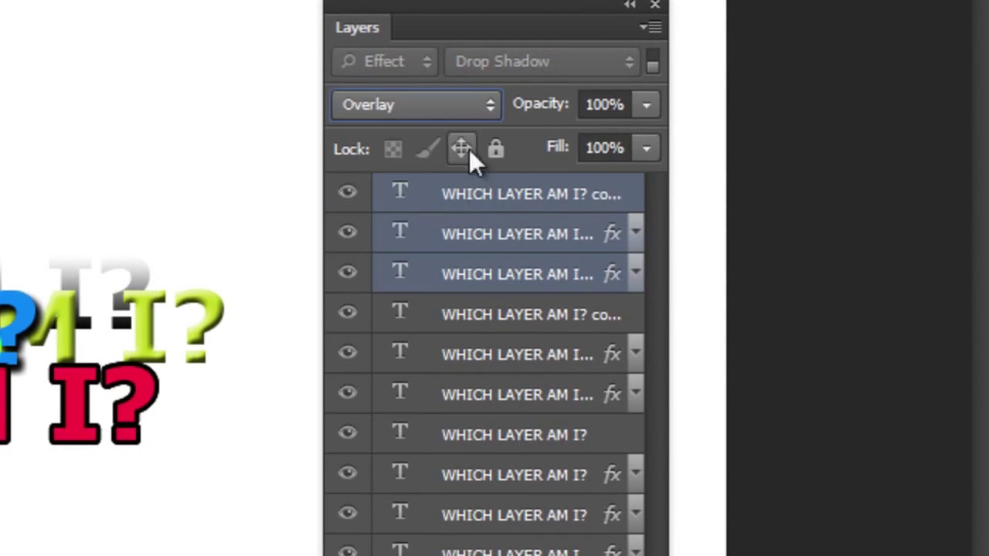
# Lock the position of the three selected text layer copies and set their opacity to 40%.
pyautogui.click(461, 148)
pyautogui.click(646, 104)
pyautogui.moveTo(647, 139); pyautogui.dragTo(552, 141)
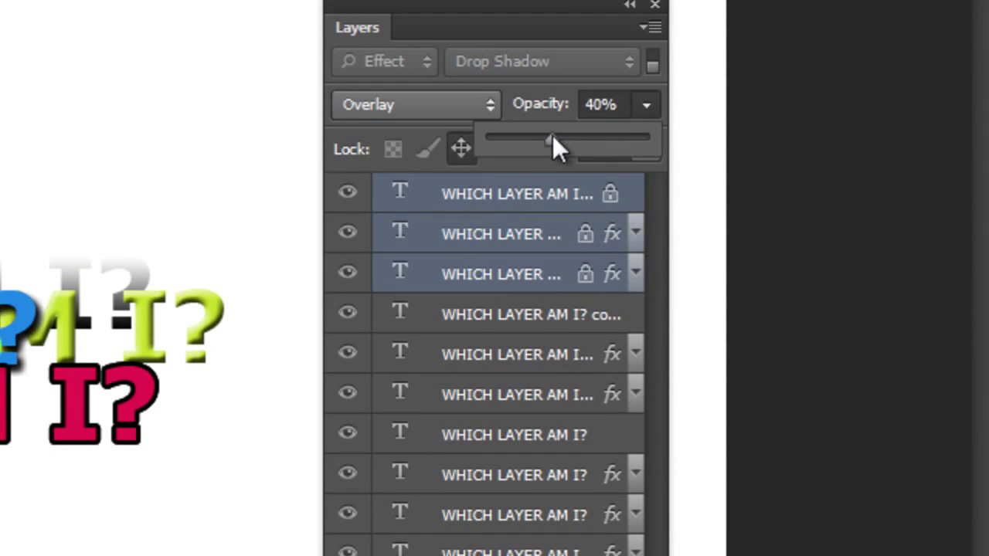
pyautogui.rightClick(575, 228)
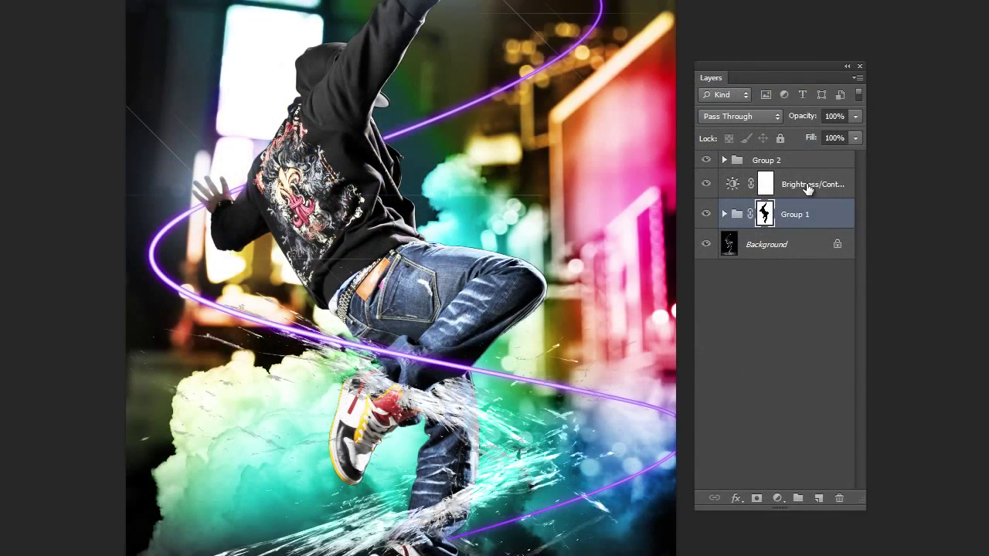
# Clip the Brightness/Contrast adjustment layer to Group 1 beneath it.
pyautogui.click(808, 189)
pyautogui.keyDown('alt'); pyautogui.click(802, 190); pyautogui.keyUp('alt')
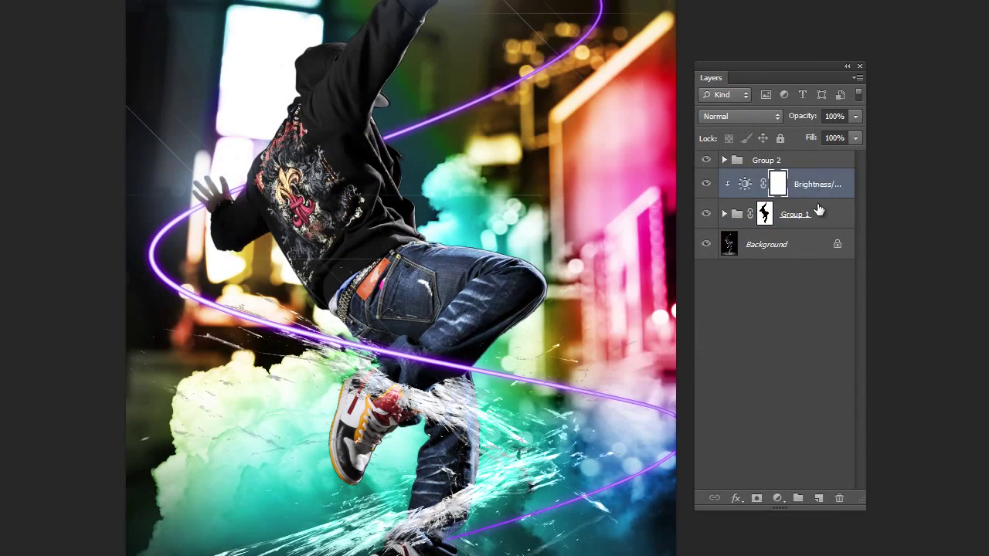
pyautogui.click(817, 209)
pyautogui.rightClick(818, 204)
pyautogui.click(872, 414)
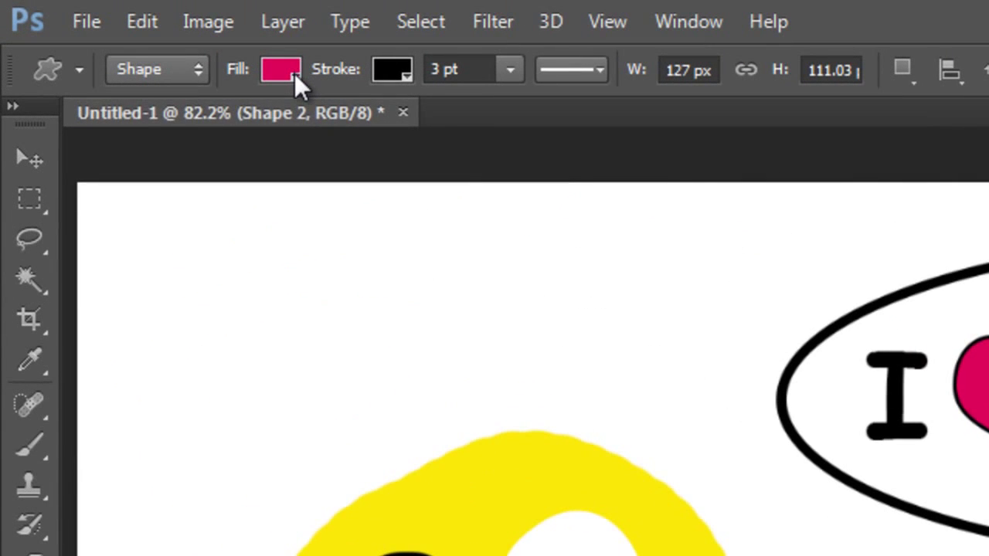
# Try a gradient stroke on the heart shape, and switch the stroke back to a solid color.
pyautogui.click(295, 74)
pyautogui.click(393, 72)
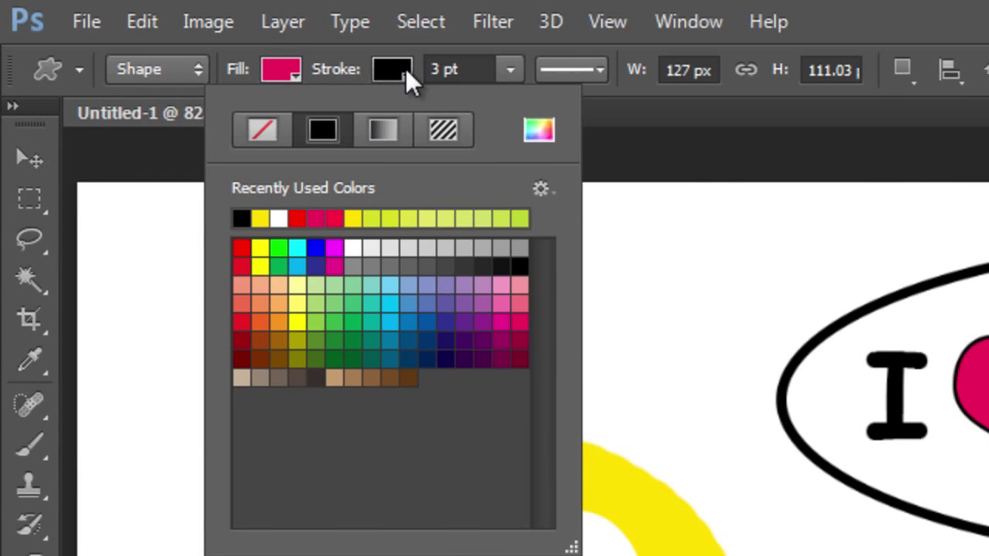
pyautogui.click(383, 128)
pyautogui.click(323, 128)
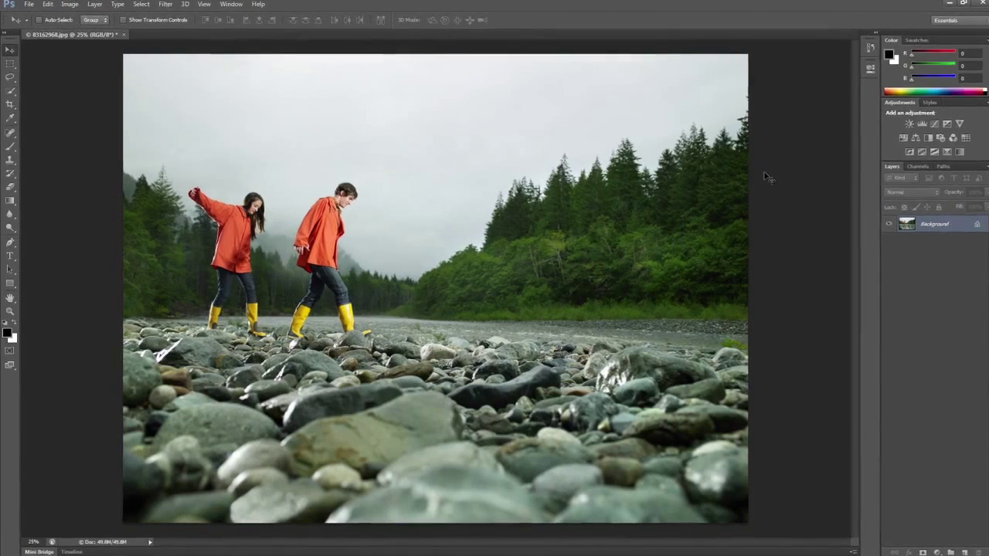
# Crop the river photo closer around the two people in orange coats, trimming most of the forest side.
pyautogui.press('c')
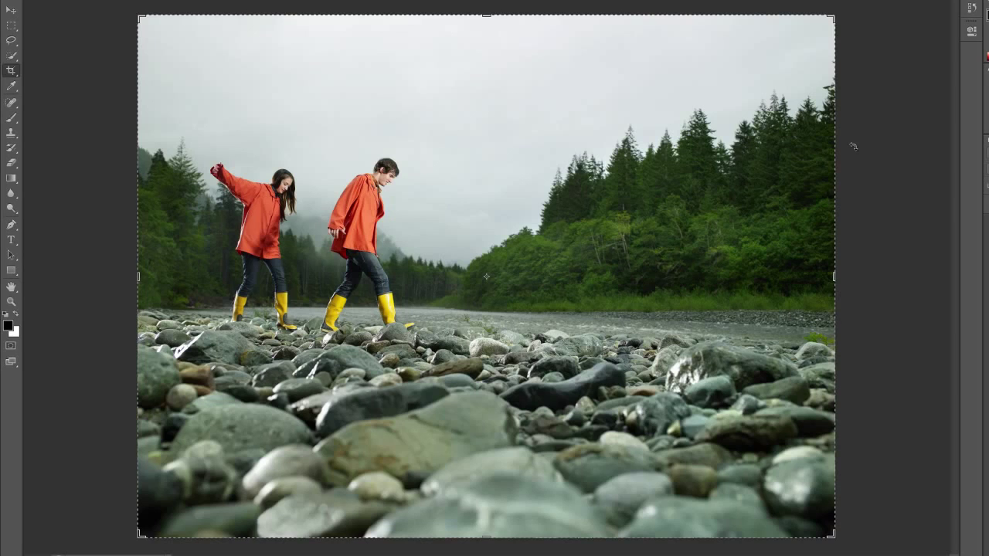
pyautogui.moveTo(835, 29); pyautogui.dragTo(705, 69)
pyautogui.moveTo(652, 120)
pyautogui.mouseDown()
pyautogui.moveTo(632, 125)
pyautogui.moveTo(601, 186)
pyautogui.moveTo(493, 155)
pyautogui.moveTo(420, 173)
pyautogui.moveTo(501, 182)
pyautogui.moveTo(529, 150)
pyautogui.moveTo(618, 151)
pyautogui.mouseUp()
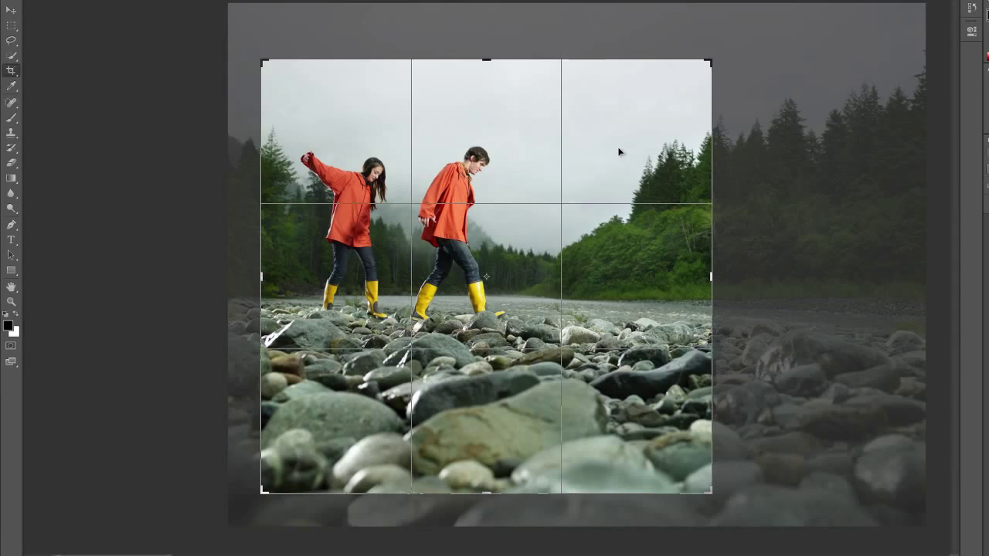
pyautogui.moveTo(263, 61); pyautogui.dragTo(195, 54)
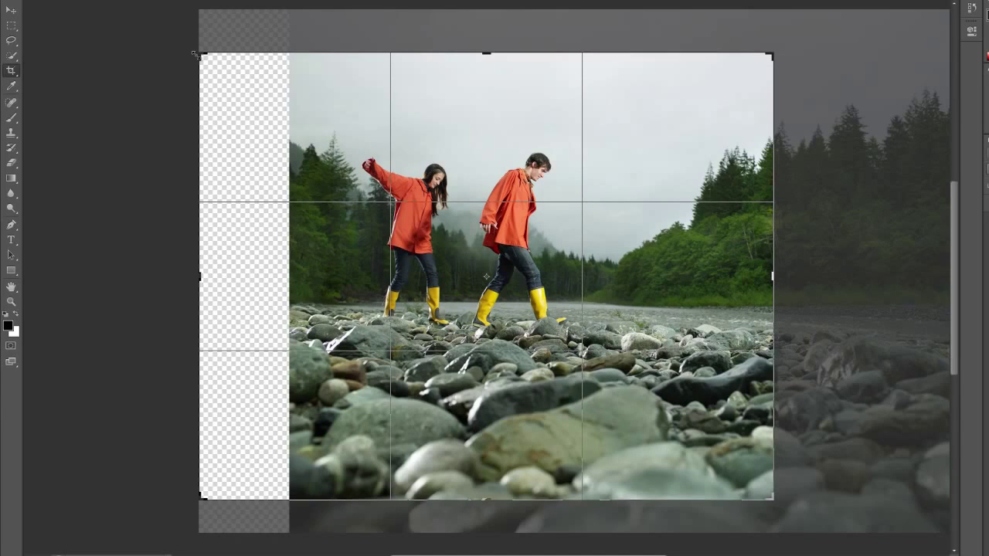
pyautogui.moveTo(195, 54); pyautogui.dragTo(246, 57)
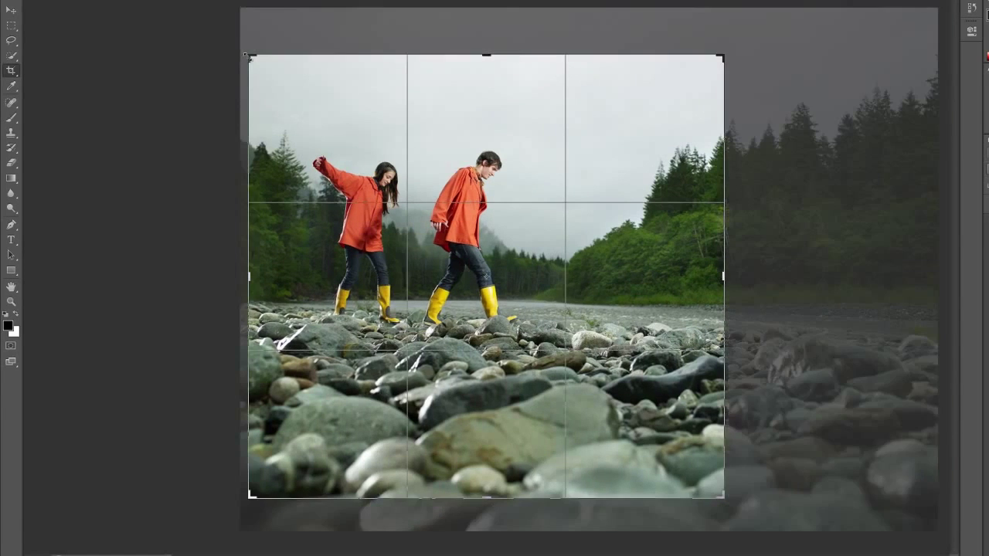
pyautogui.press('Return')
# Extend the crop box back out over the hidden image area and turn on Delete Cropped Pixels.
pyautogui.moveTo(734, 503); pyautogui.dragTo(828, 482)
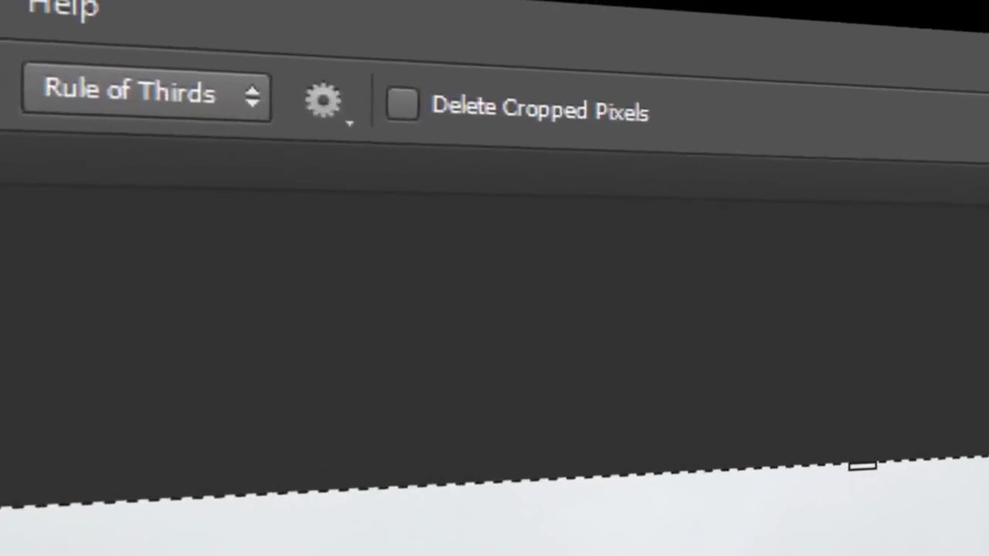
pyautogui.click(401, 103)
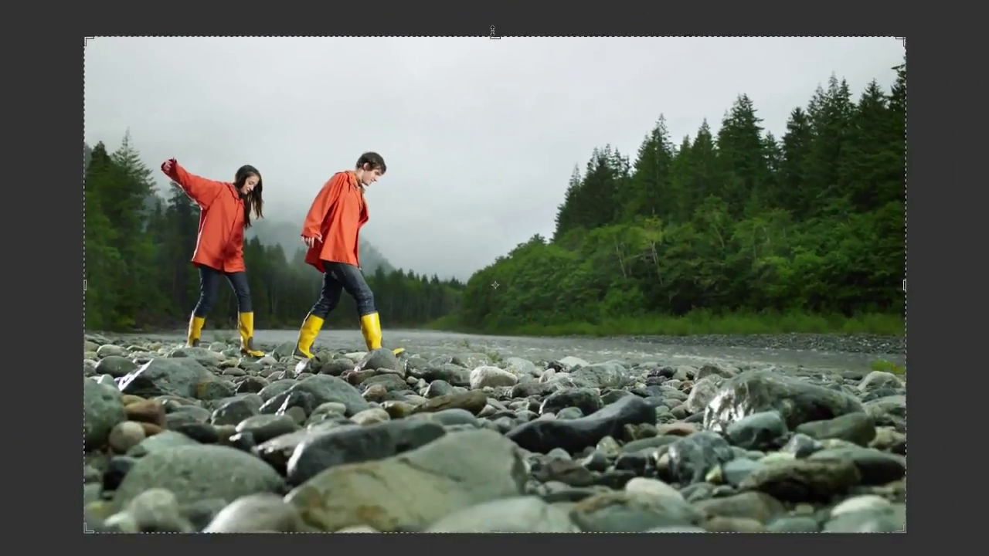
pyautogui.moveTo(561, 102); pyautogui.dragTo(545, 43)
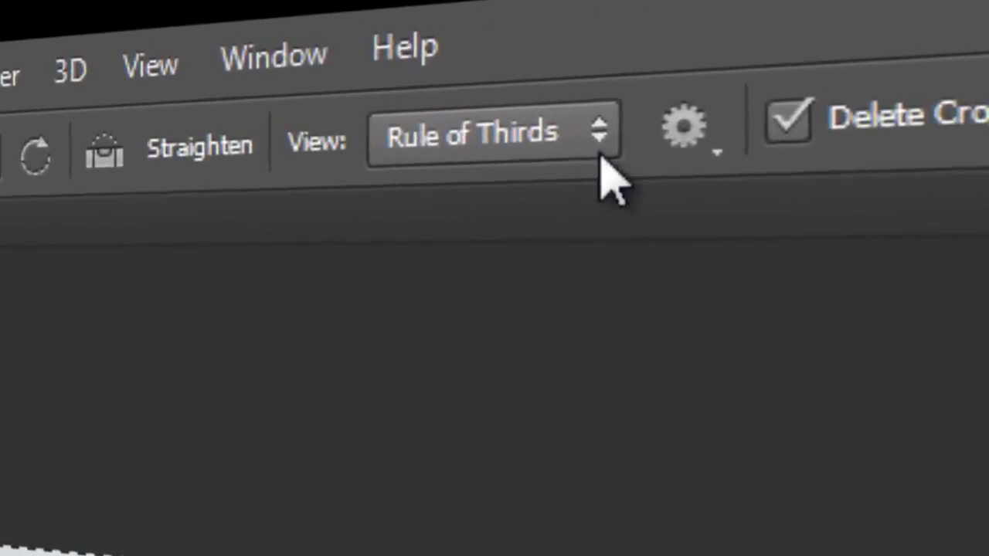
# Cycle through the crop overlays, including the grid, and settle on the Golden Ratio overlay.
pyautogui.click(595, 133)
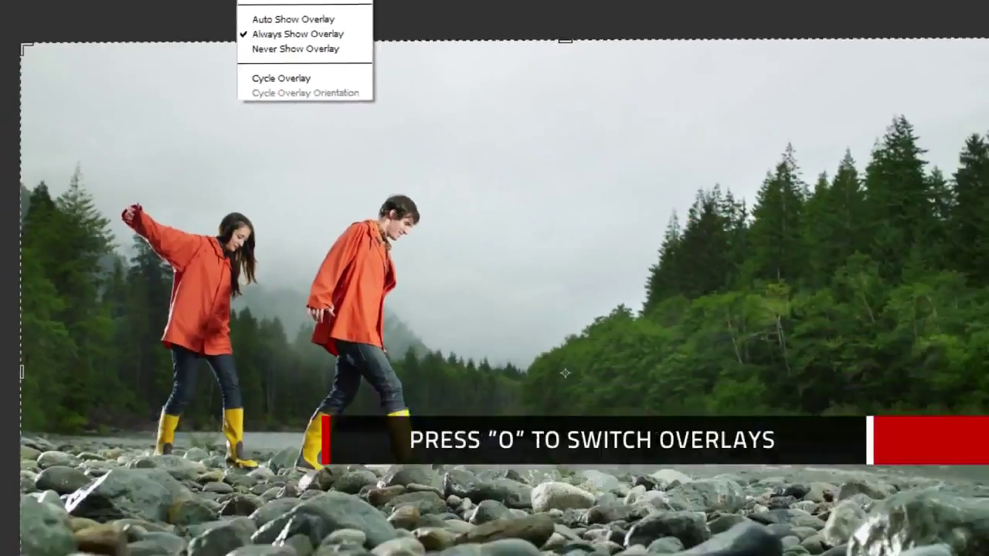
pyautogui.press('Escape')
pyautogui.press('o')
pyautogui.press('o')
pyautogui.press('o')
pyautogui.press('o')
pyautogui.press('o')
pyautogui.press('o')
pyautogui.press('o')
pyautogui.press('o')
pyautogui.press('o')
pyautogui.press('o')
pyautogui.press('o')
pyautogui.press('o')
pyautogui.press('o')
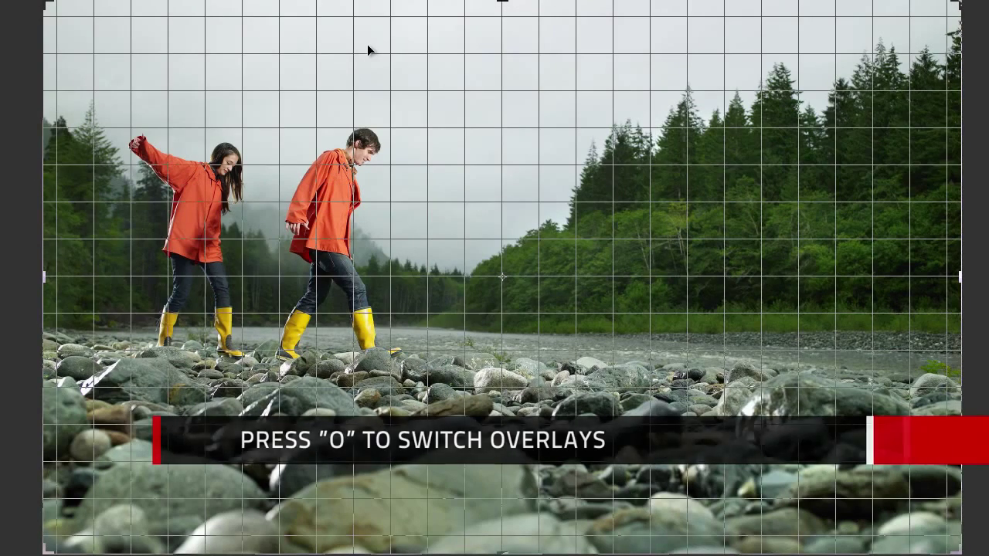
pyautogui.press('o')
pyautogui.press('o')
pyautogui.press('o')
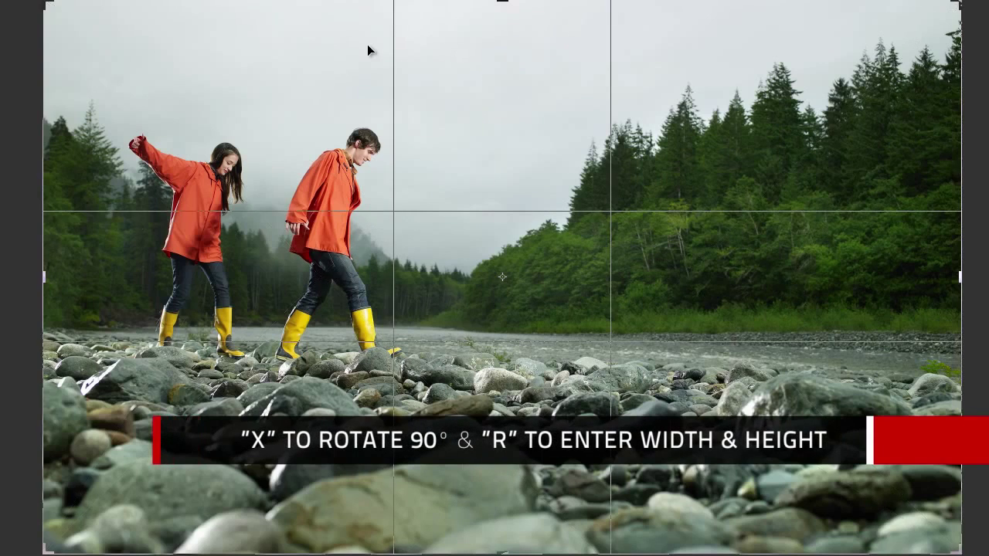
# Rotate the crop box 90° and set the crop size to 10 by 10 inches.
pyautogui.press('x')
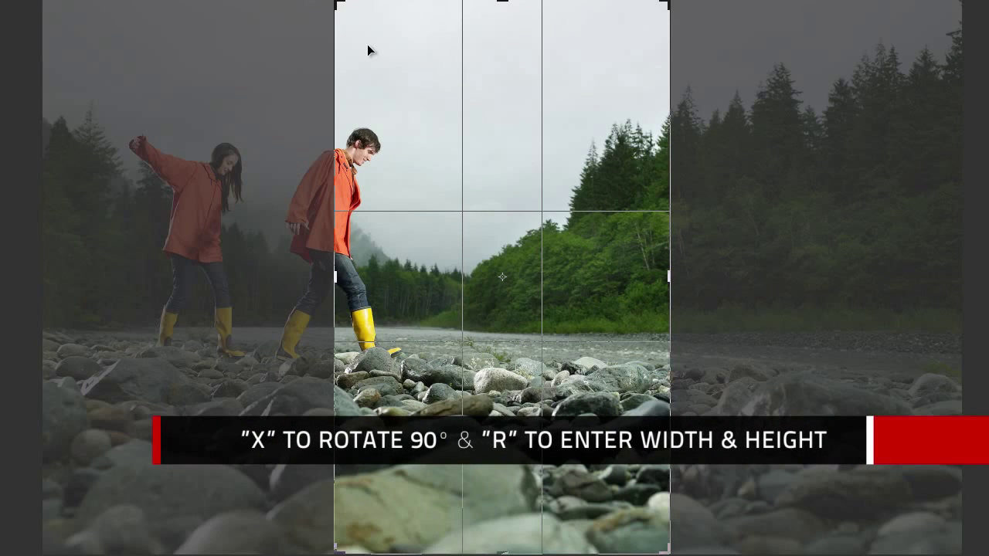
pyautogui.press('r')
pyautogui.press('Tab')
pyautogui.write('1')
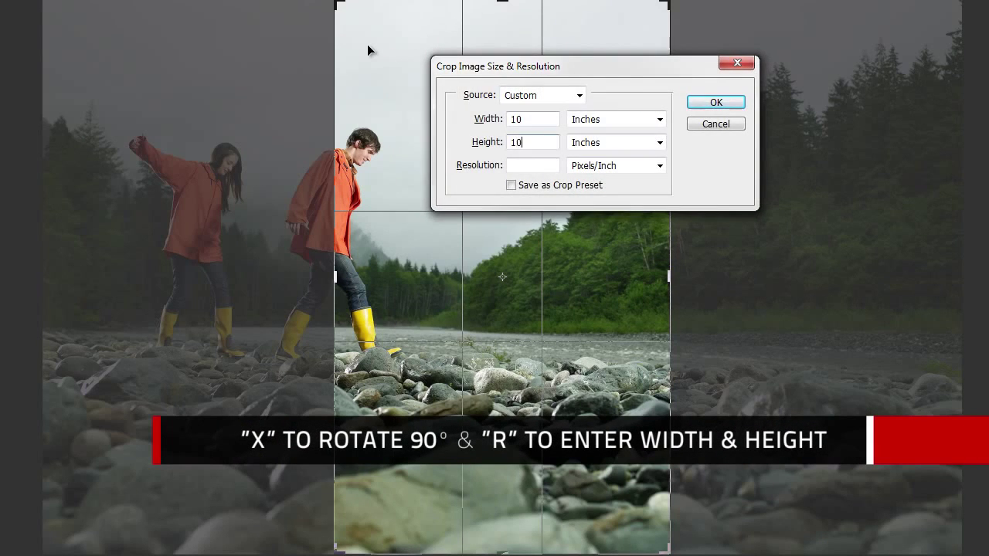
pyautogui.press('Return')
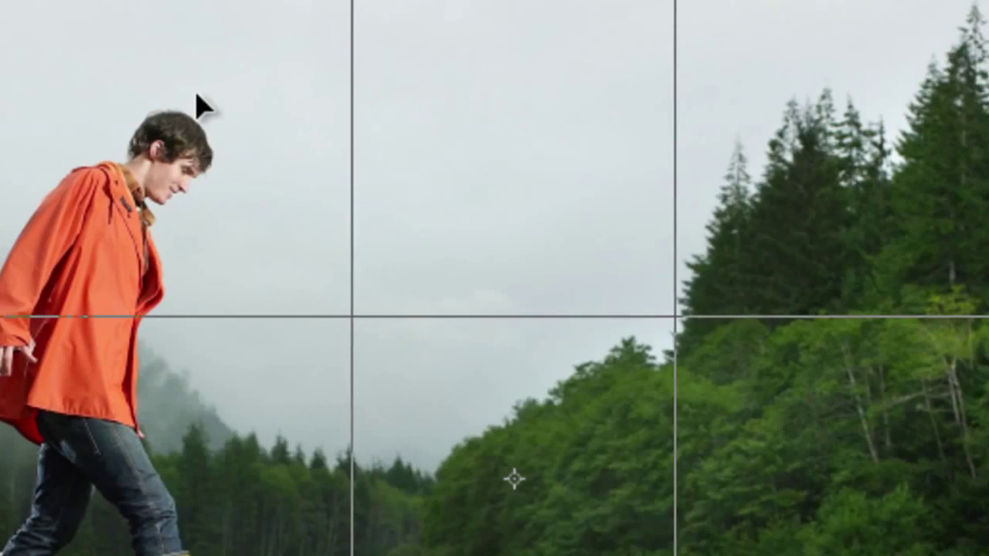
# Reset the crop and open the additional crop options.
pyautogui.rightClick(374, 121)
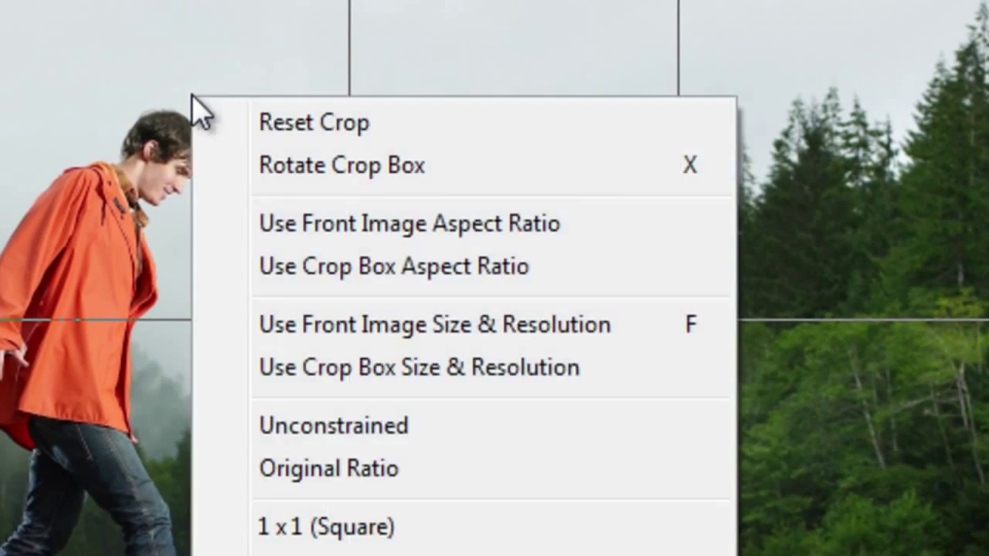
pyautogui.click(271, 126)
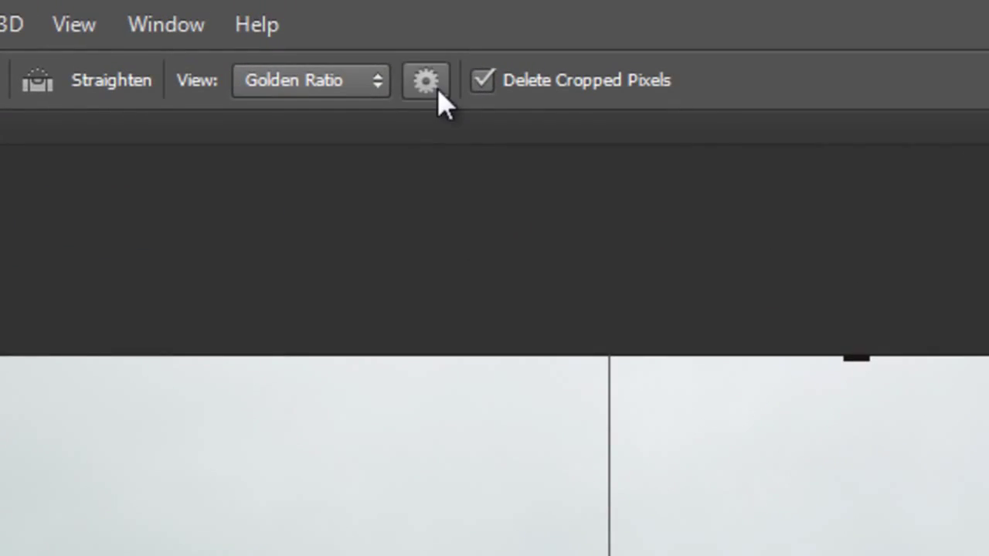
pyautogui.click(437, 89)
pyautogui.click(415, 142)
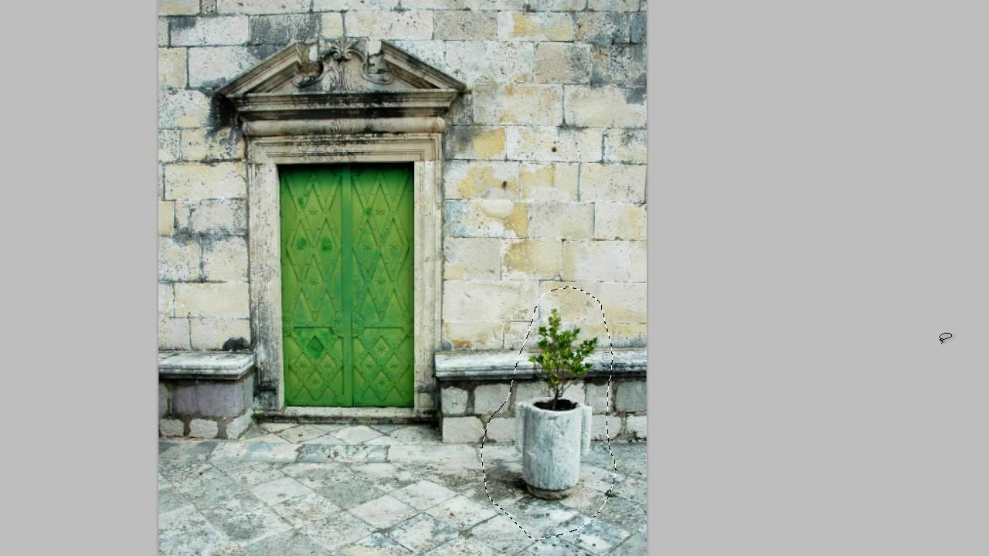
# Fill the lasso selection around the potted plant using Content-Aware in Normal mode at 100% opacity.
pyautogui.hotkey('shift', 'BackSpace')
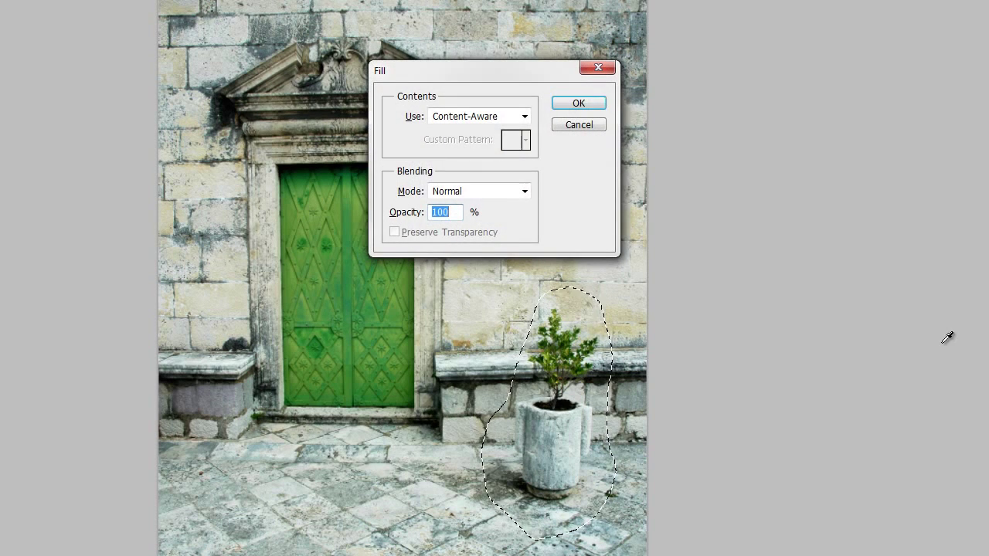
pyautogui.press('Return')
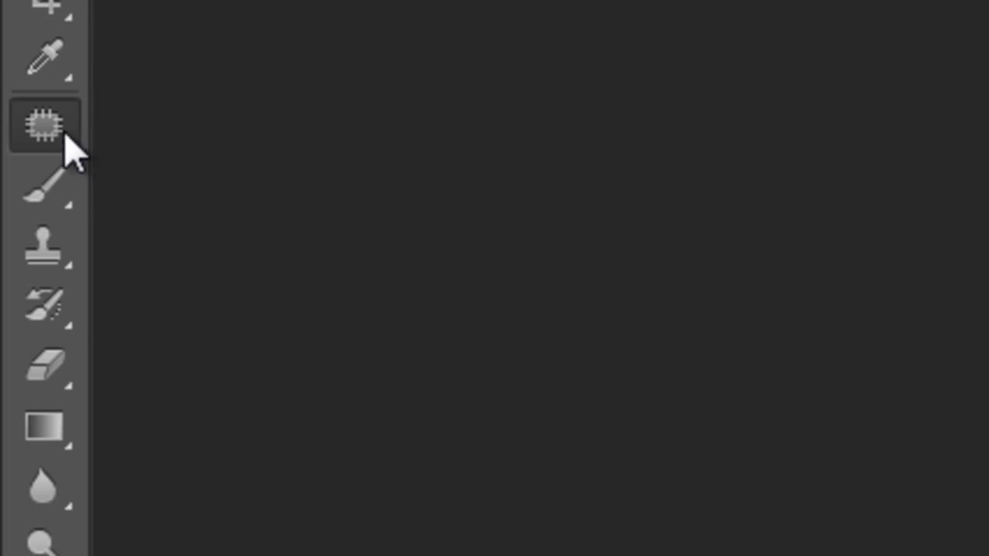
# Outline the potted plant with the Patch tool in Content-Aware mode and patch it from the adjacent area.
pyautogui.rightClick(63, 132)
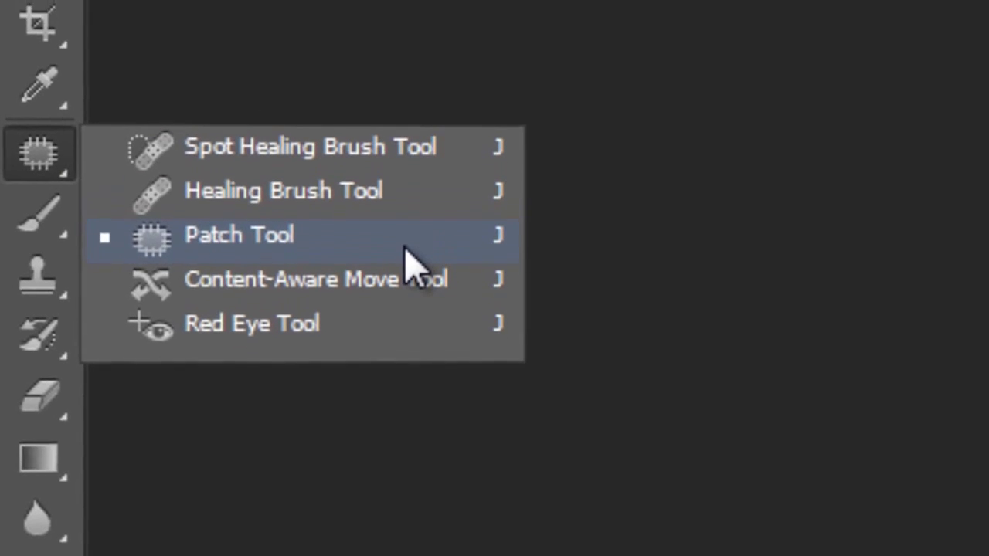
pyautogui.click(410, 224)
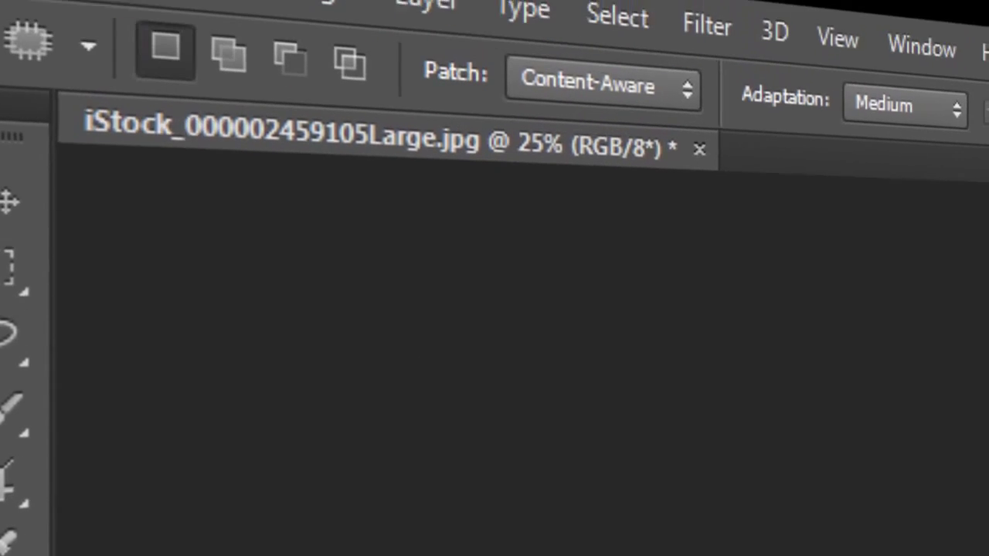
pyautogui.click(610, 87)
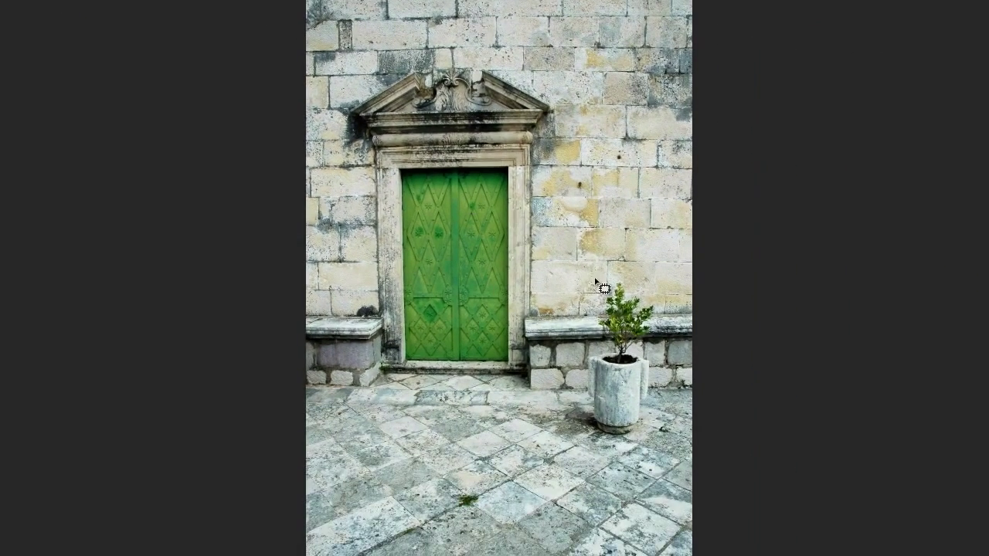
pyautogui.moveTo(599, 421)
pyautogui.mouseDown()
pyautogui.moveTo(592, 340)
pyautogui.moveTo(618, 280)
pyautogui.moveTo(612, 436)
pyautogui.mouseUp()
pyautogui.moveTo(621, 356); pyautogui.dragTo(680, 354)
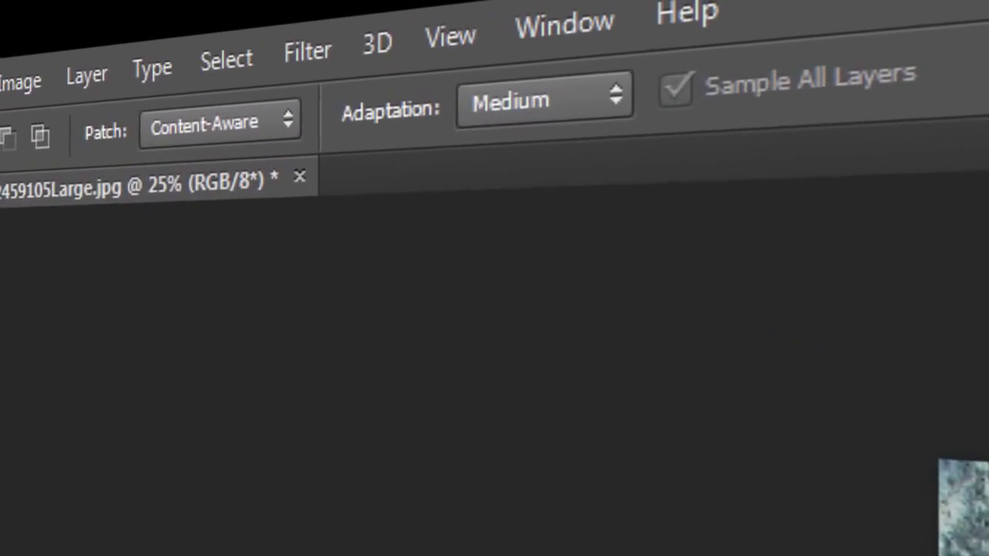
# Set the Patch tool's Adaptation to Medium.
pyautogui.click(569, 109)
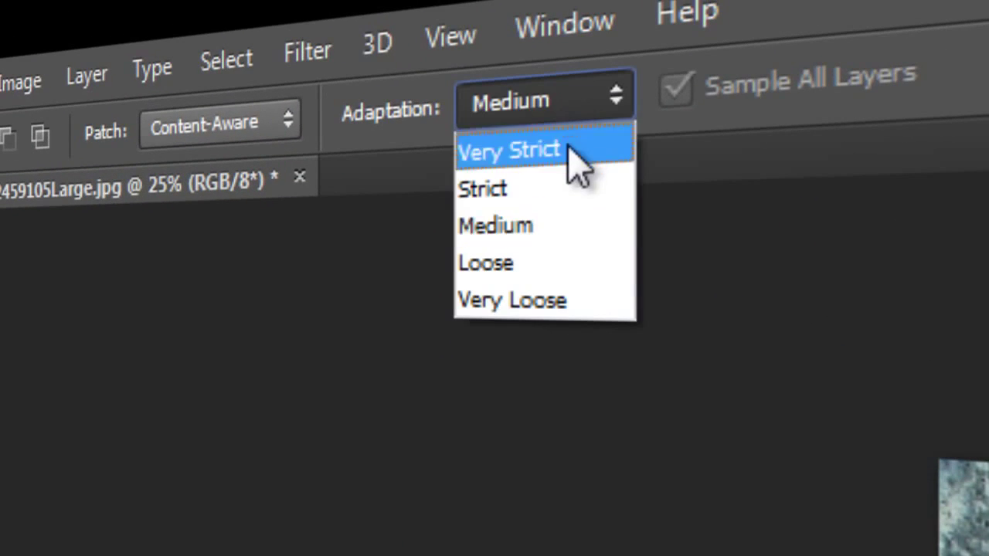
pyautogui.click(548, 235)
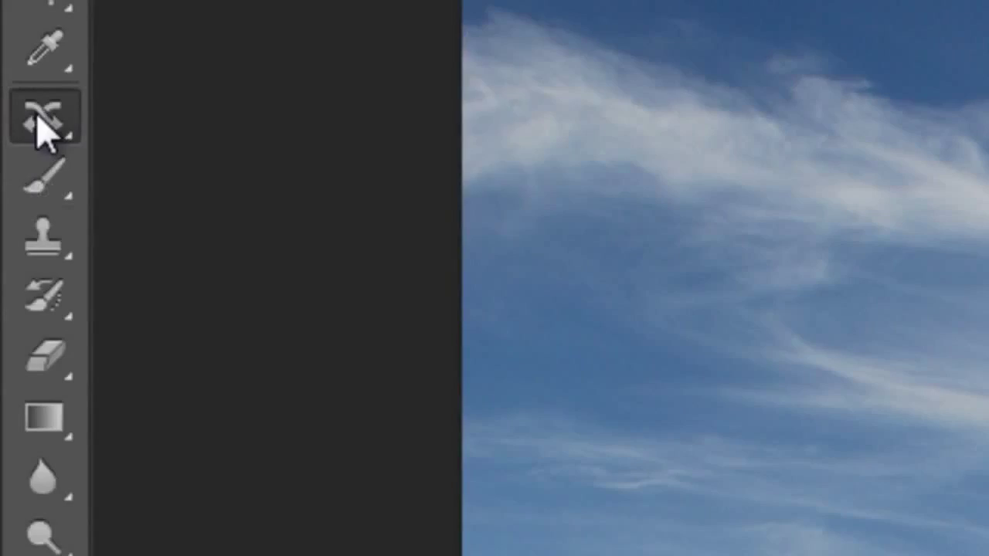
# Use the Content-Aware Move tool on the dirt road, relocating it across the meadow to the left.
pyautogui.click(43, 124)
pyautogui.click(287, 250)
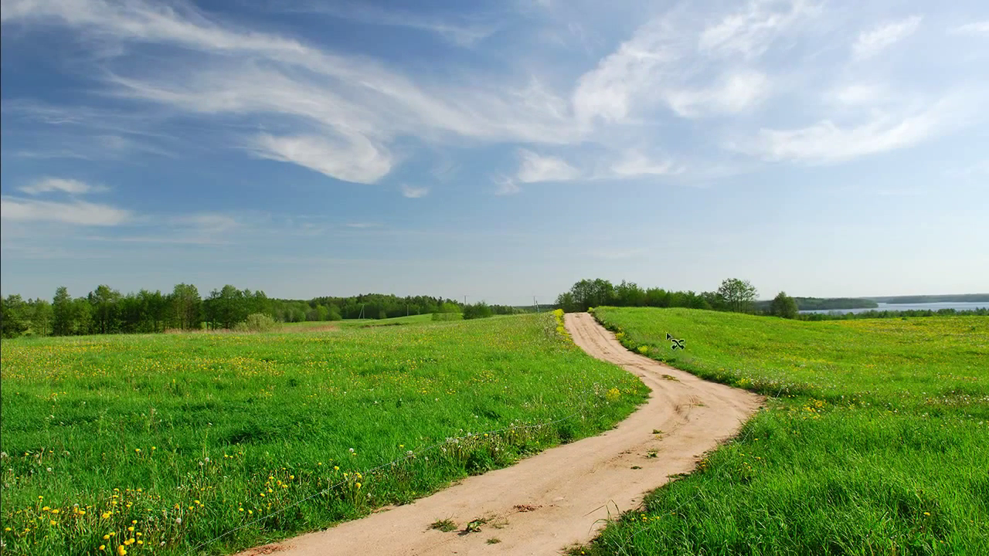
pyautogui.moveTo(581, 326); pyautogui.dragTo(173, 418)
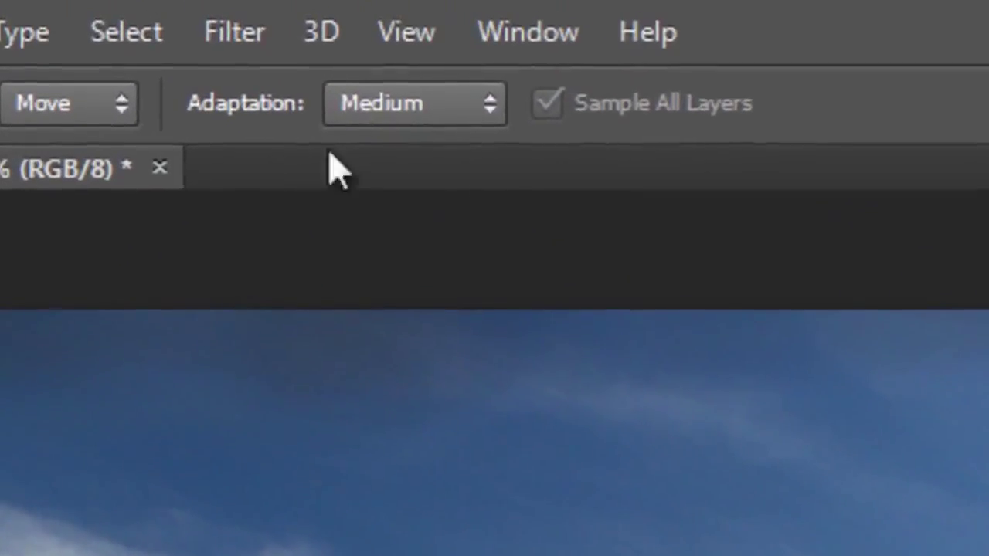
# Duplicate the dirt road in the left meadow using Content-Aware Move in Extend mode with Very Strict adaptation, and deselect it.
pyautogui.click(385, 72)
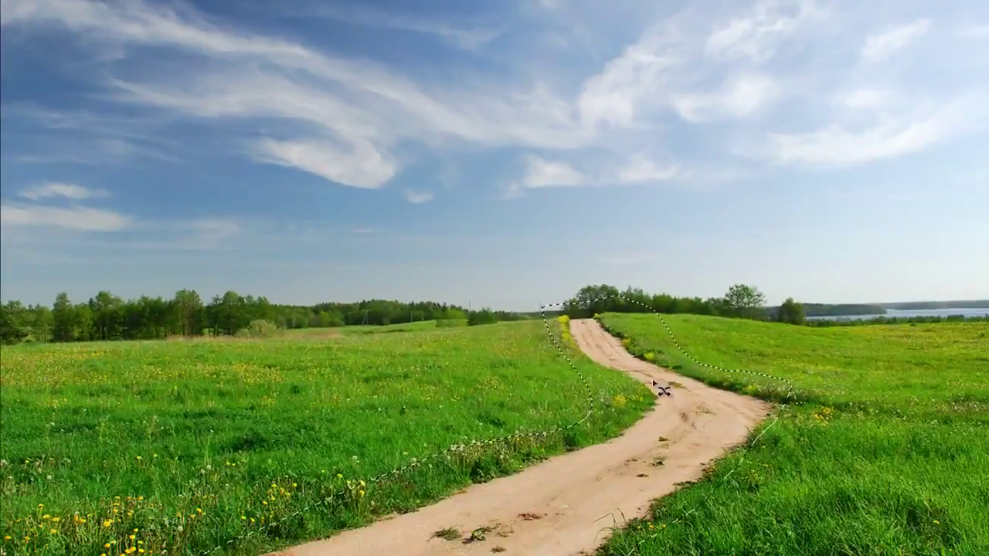
pyautogui.moveTo(657, 417); pyautogui.dragTo(168, 457)
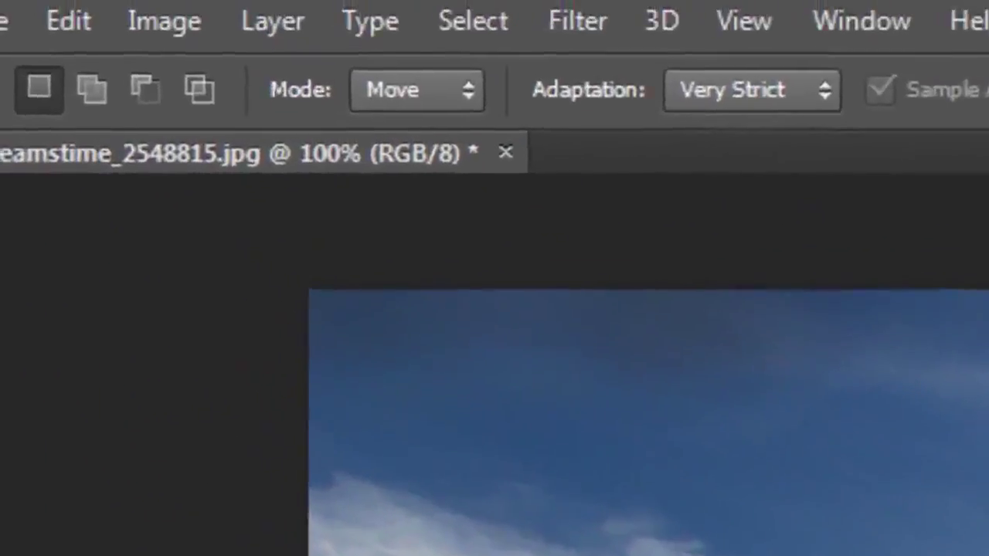
pyautogui.click(440, 99)
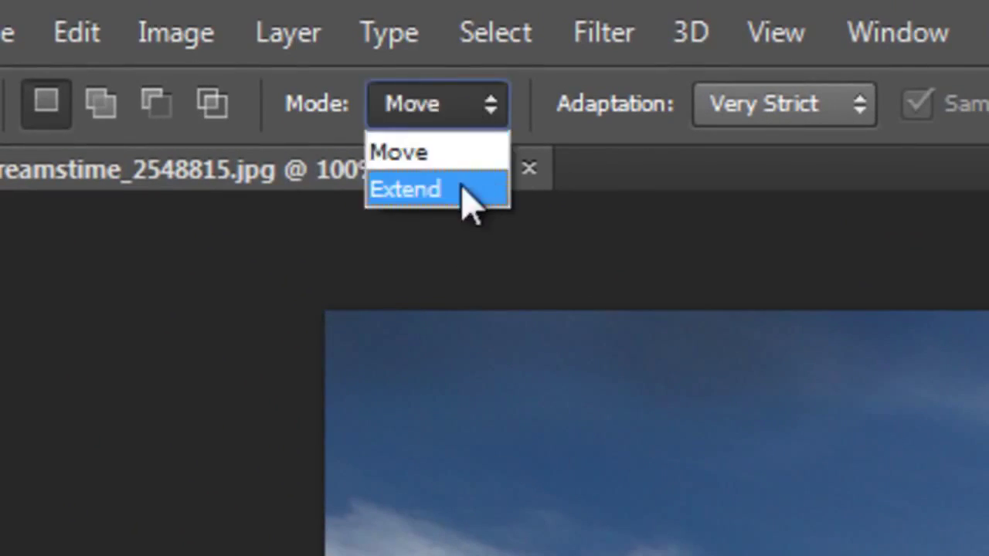
pyautogui.click(470, 197)
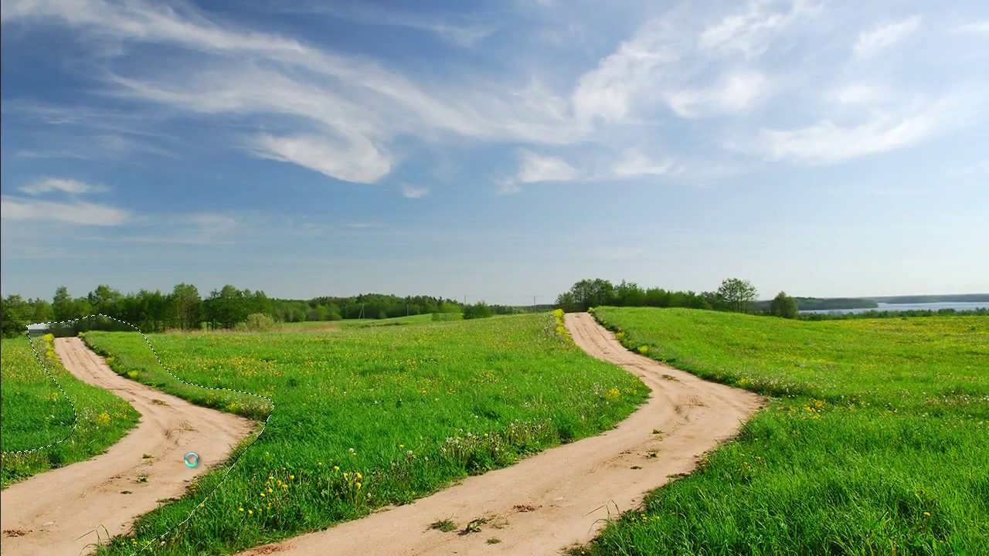
pyautogui.hotkey('ctrl', 'd')
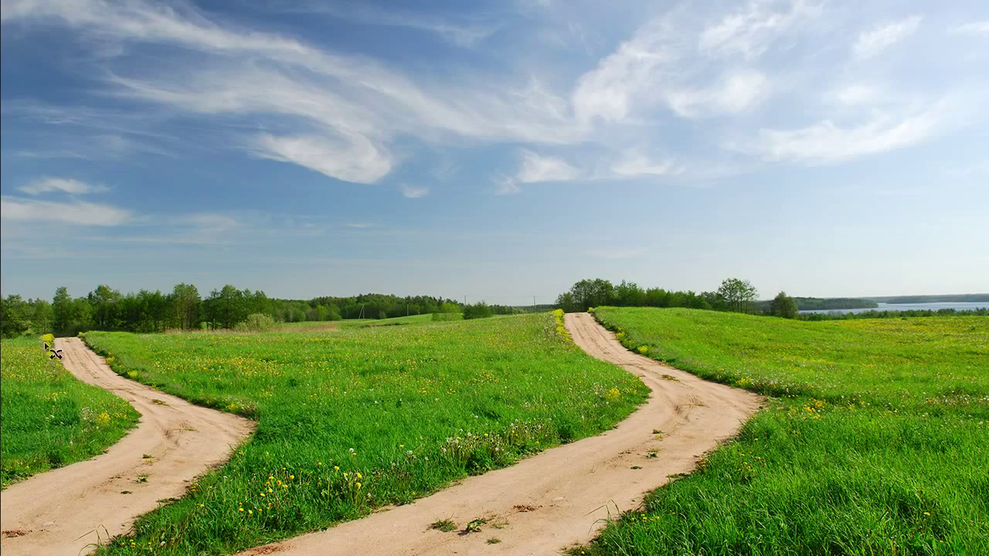
pyautogui.moveTo(463, 328)
pyautogui.mouseDown()
pyautogui.moveTo(154, 283)
pyautogui.moveTo(231, 324)
pyautogui.mouseUp()
pyautogui.moveTo(232, 309); pyautogui.dragTo(761, 298)
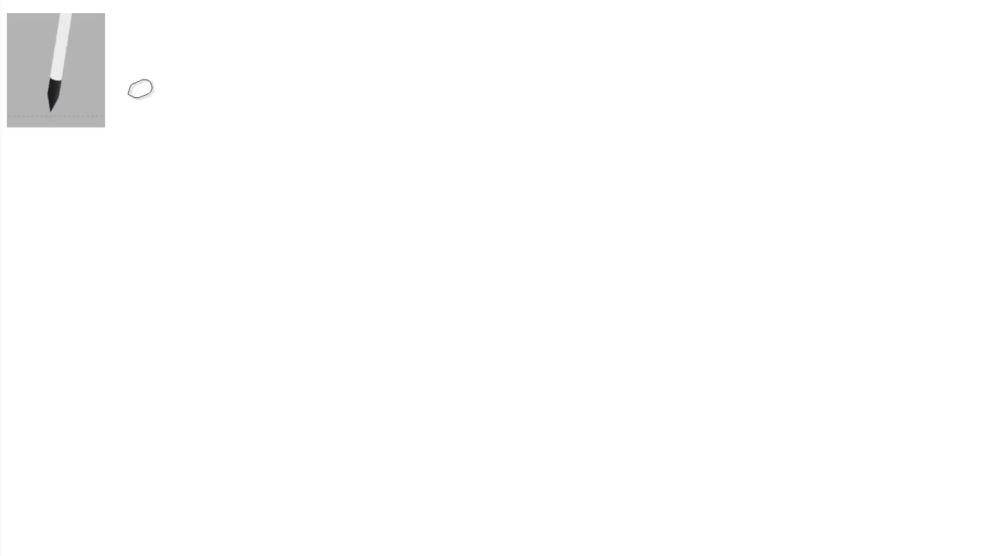
# Scribble zigzag strokes across the blank canvas with the 25 px Erodible Point brush, and sharpen the brush tip.
pyautogui.moveTo(129, 96); pyautogui.dragTo(767, 203)
pyautogui.moveTo(85, 367); pyautogui.dragTo(861, 419)
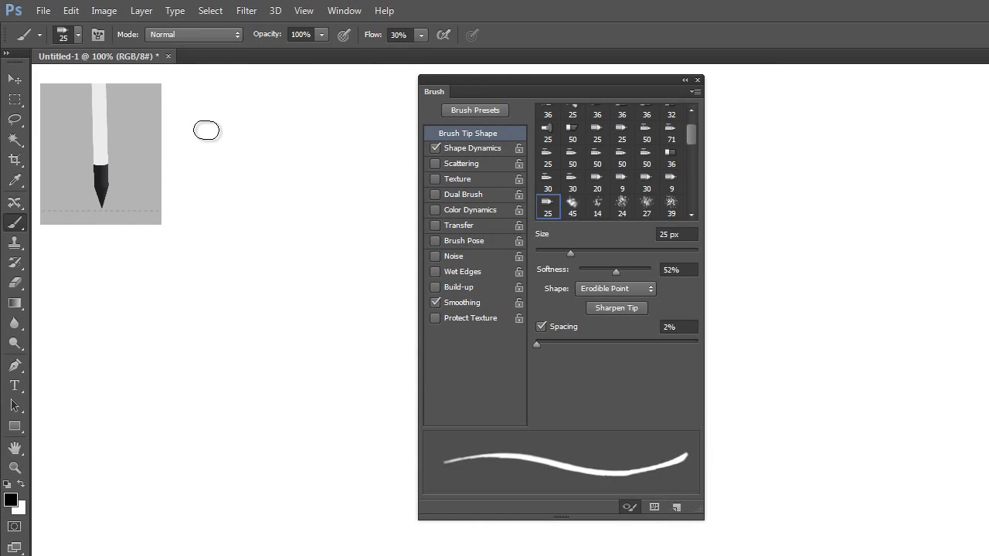
pyautogui.moveTo(182, 131)
pyautogui.mouseDown()
pyautogui.moveTo(200, 217)
pyautogui.moveTo(295, 122)
pyautogui.moveTo(221, 294)
pyautogui.moveTo(318, 271)
pyautogui.moveTo(304, 489)
pyautogui.moveTo(386, 463)
pyautogui.moveTo(398, 486)
pyautogui.moveTo(390, 502)
pyautogui.mouseUp()
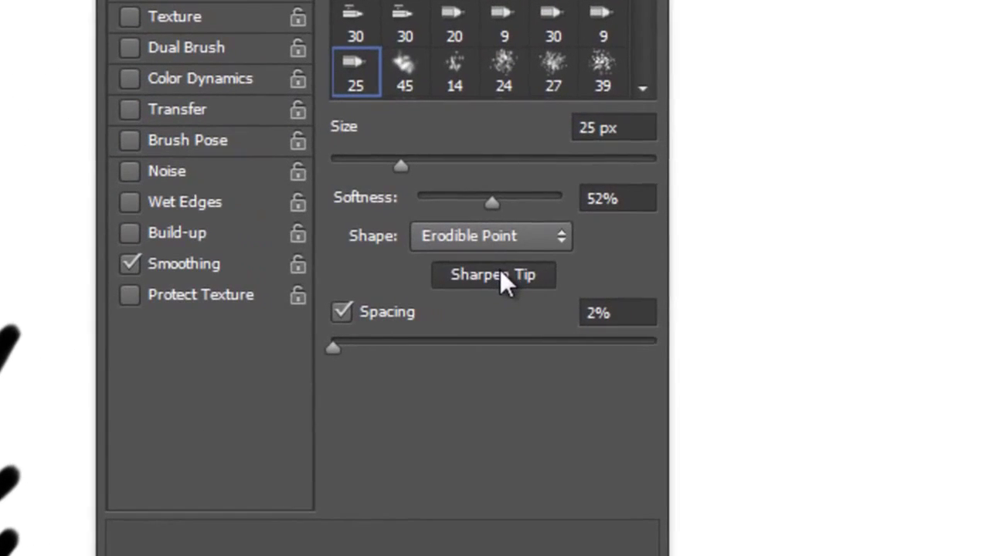
pyautogui.click(543, 289)
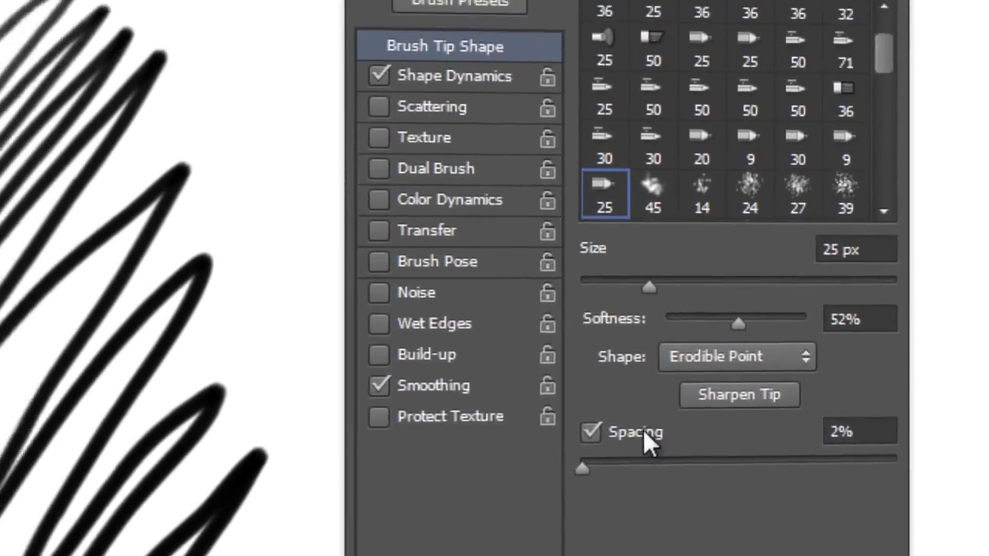
# Assign the keyboard shortcut N to the Sharpen Erodible Tips tool command and save the shortcut settings.
pyautogui.click(78, 7)
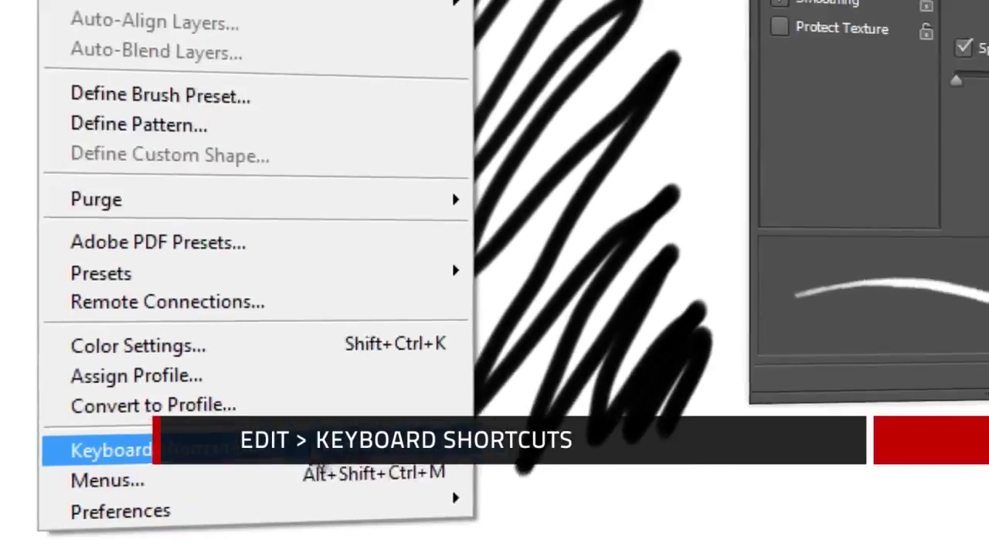
pyautogui.click(88, 450)
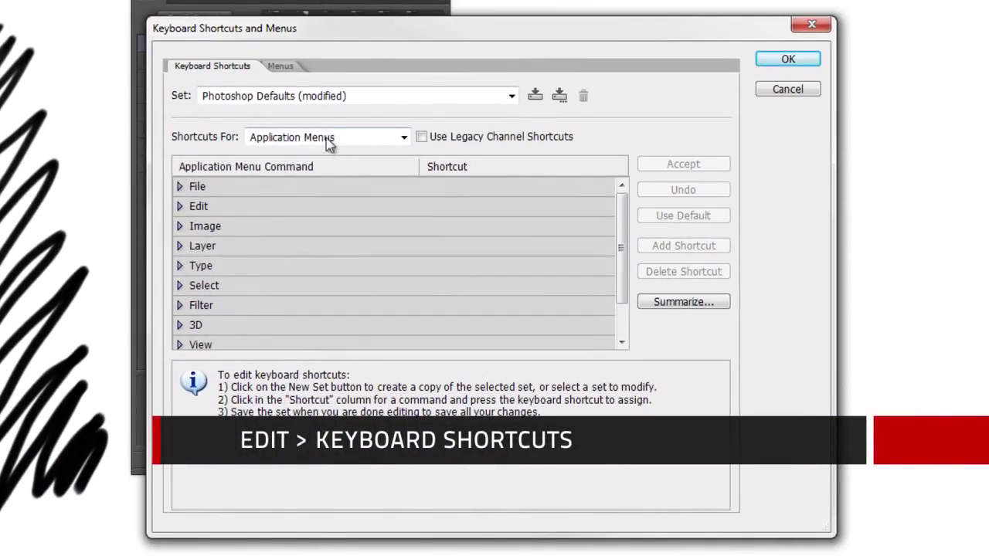
pyautogui.click(328, 143)
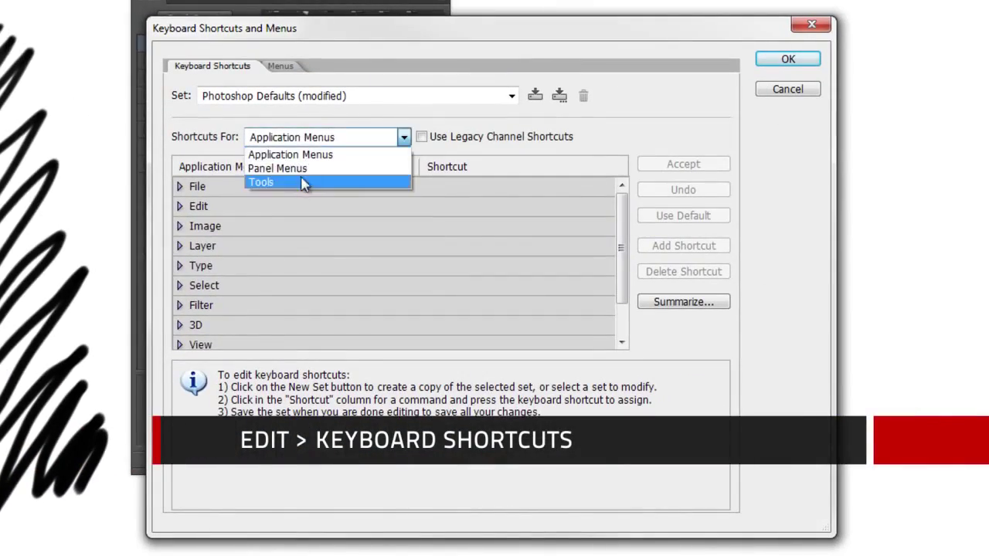
pyautogui.click(302, 181)
pyautogui.moveTo(621, 202); pyautogui.dragTo(621, 346)
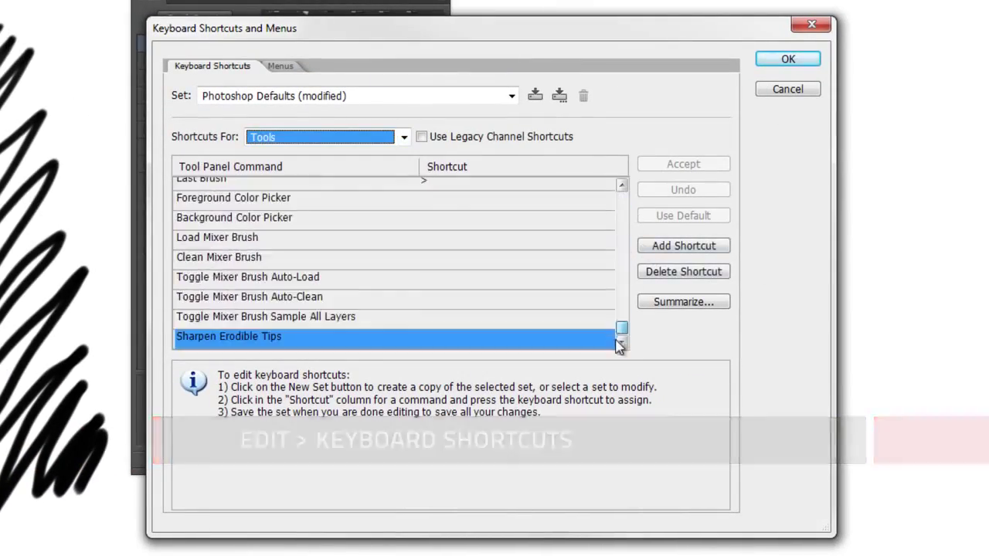
pyautogui.click(304, 340)
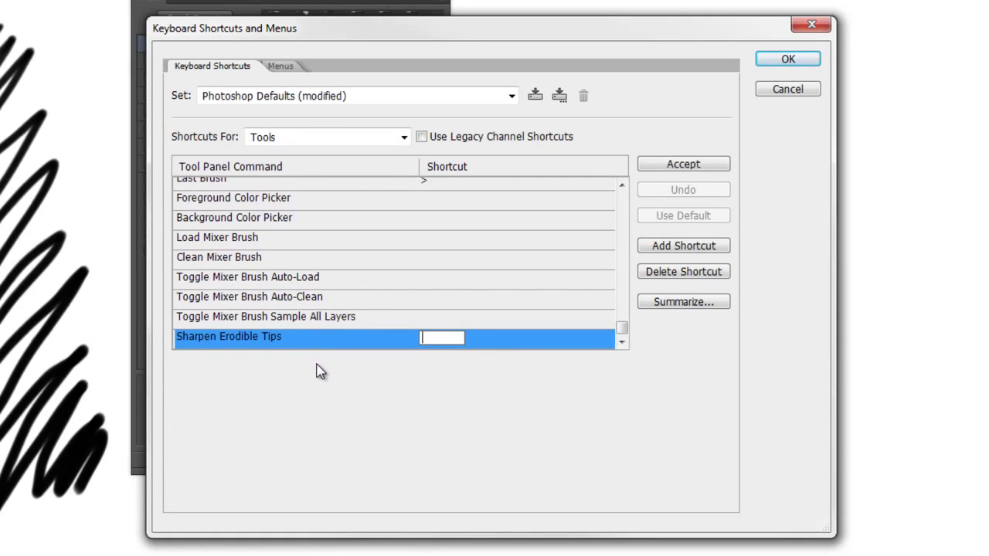
pyautogui.press('Return')
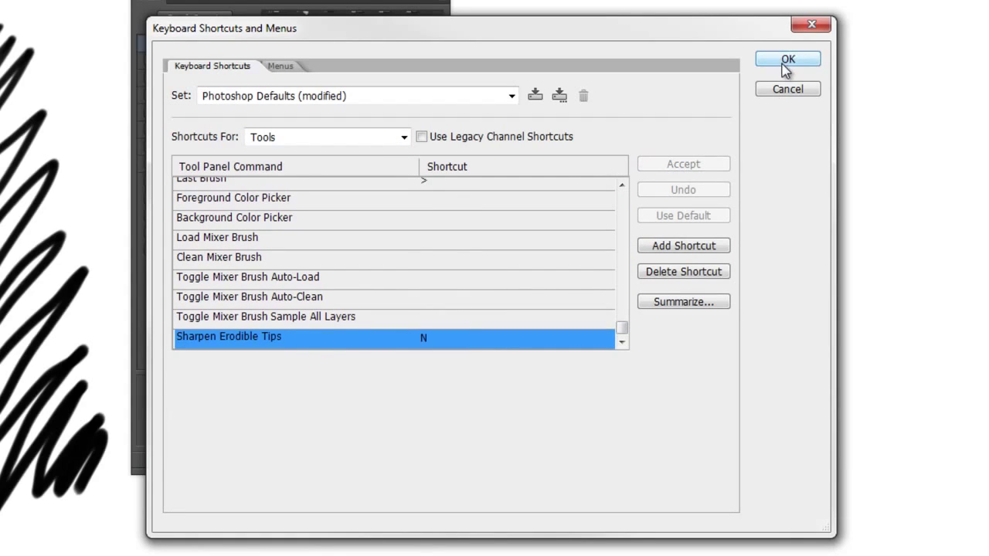
pyautogui.click(786, 61)
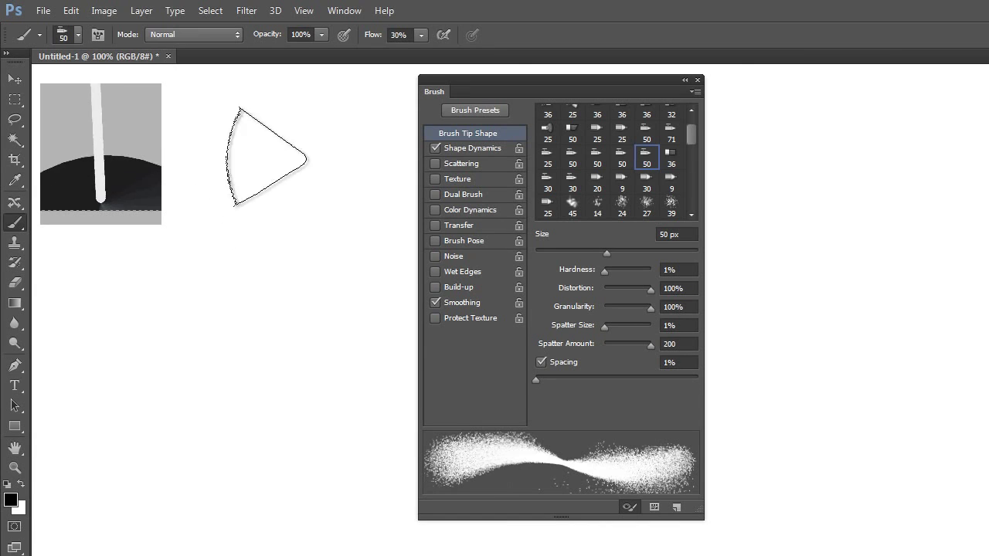
# Try long curved vertical strokes with the tilted 50 px airbrush tip, undoing each one.
pyautogui.moveTo(267, 159)
pyautogui.mouseDown()
pyautogui.moveTo(216, 263)
pyautogui.moveTo(224, 386)
pyautogui.moveTo(255, 442)
pyautogui.mouseUp()
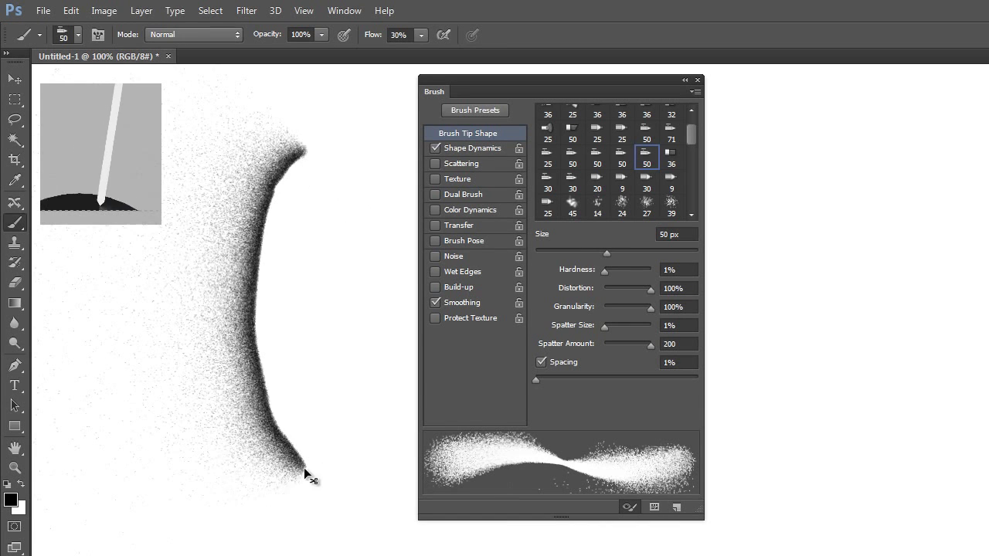
pyautogui.hotkey('ctrl', 'z')
pyautogui.moveTo(300, 475)
pyautogui.mouseDown()
pyautogui.moveTo(279, 363)
pyautogui.moveTo(291, 232)
pyautogui.moveTo(340, 160)
pyautogui.mouseUp()
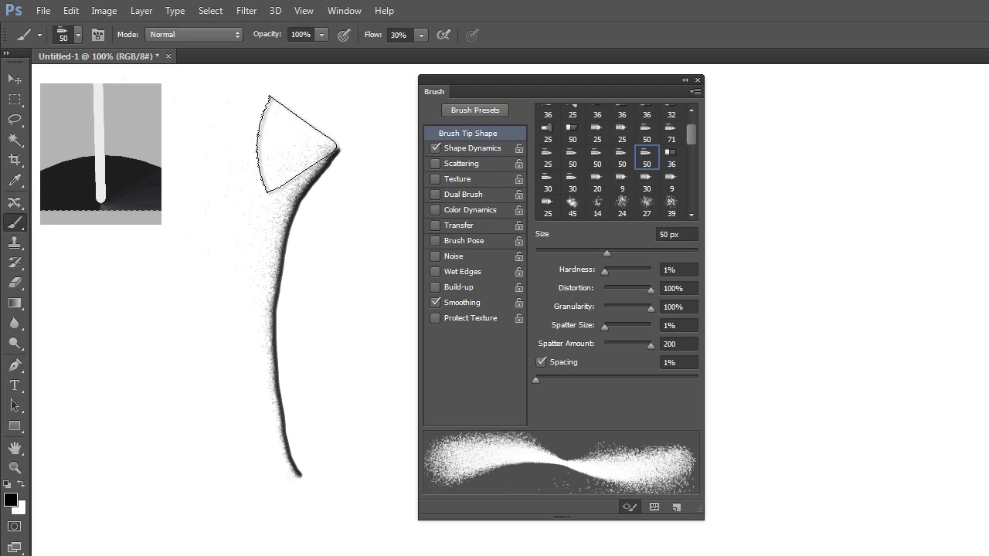
pyautogui.hotkey('ctrl', 'z')
# Spray looped and vertical strokes at varying pen tilts with the 50 px airbrush tip, and undo them all.
pyautogui.click(344, 251)
pyautogui.moveTo(274, 114)
pyautogui.mouseDown()
pyautogui.moveTo(317, 279)
pyautogui.moveTo(238, 271)
pyautogui.moveTo(177, 332)
pyautogui.moveTo(176, 436)
pyautogui.moveTo(230, 355)
pyautogui.mouseUp()
pyautogui.moveTo(318, 384)
pyautogui.mouseDown()
pyautogui.moveTo(270, 536)
pyautogui.moveTo(281, 512)
pyautogui.moveTo(258, 541)
pyautogui.mouseUp()
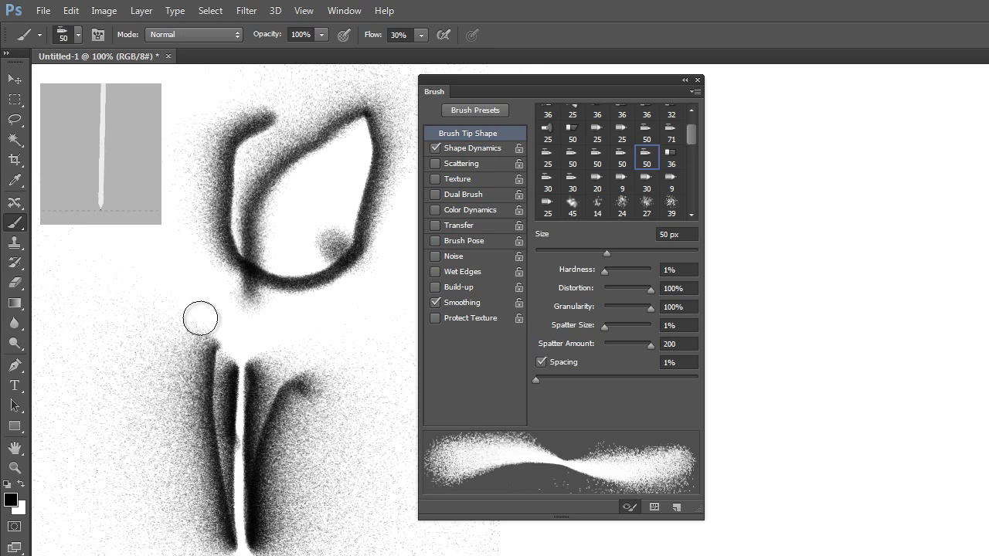
pyautogui.hotkey('ctrl', 'z')
pyautogui.hotkey('ctrl', 'alt', 'z')
pyautogui.hotkey('ctrl', 'alt', 'z')
pyautogui.hotkey('ctrl', 'alt', 'z')
pyautogui.hotkey('ctrl', 'alt', 'z')
# Spray a fresh airbrush stroke down the cleared canvas.
pyautogui.moveTo(243, 193)
pyautogui.mouseDown()
pyautogui.moveTo(290, 176)
pyautogui.moveTo(348, 437)
pyautogui.mouseUp()
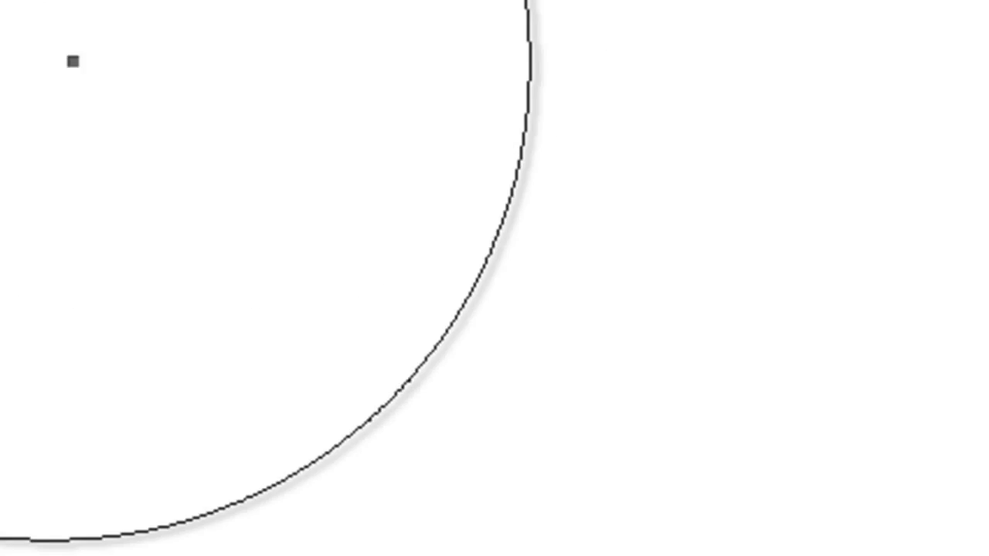
# Set the round brush size to 5000 px, and try resizing the brush tip interactively on the canvas.
pyautogui.rightClick(73, 60)
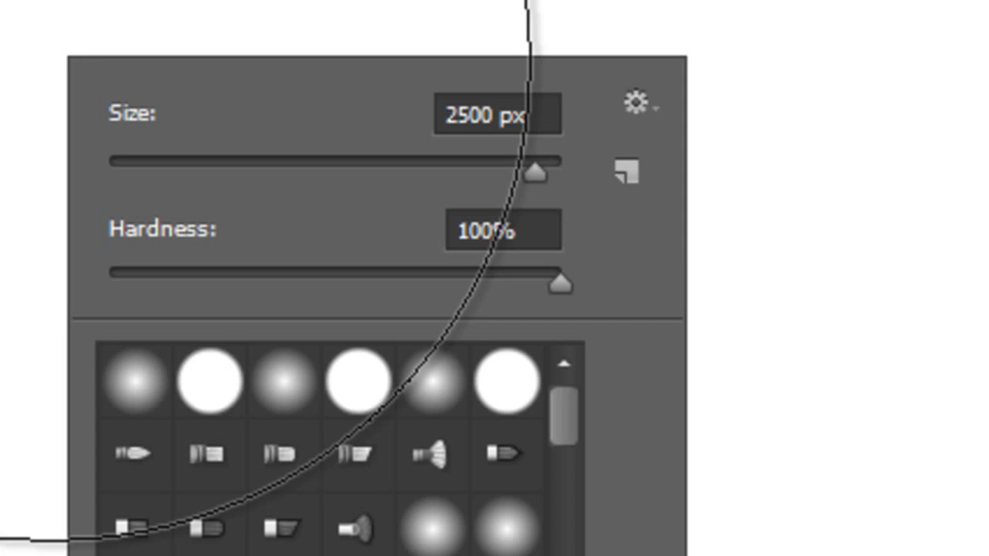
pyautogui.moveTo(536, 177); pyautogui.dragTo(591, 202)
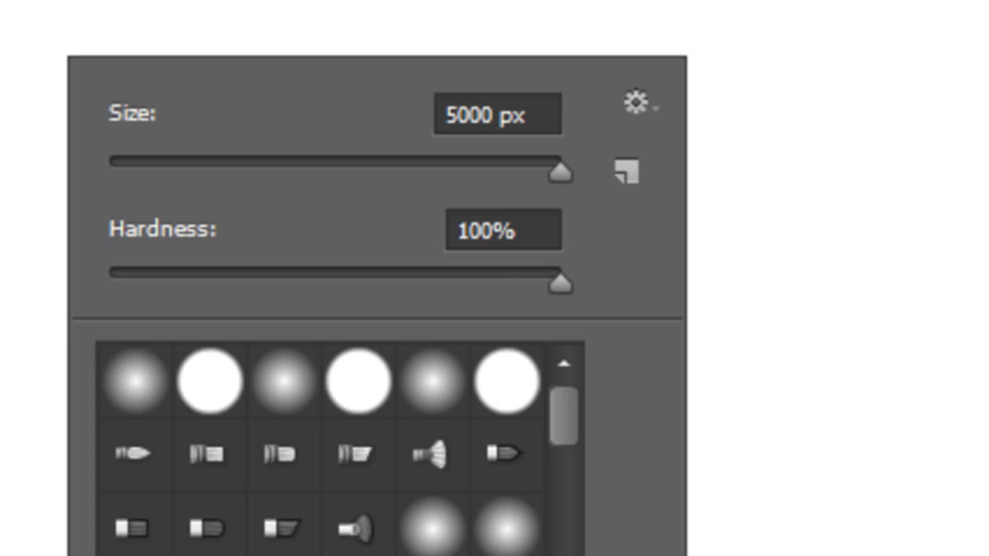
pyautogui.press('Return')
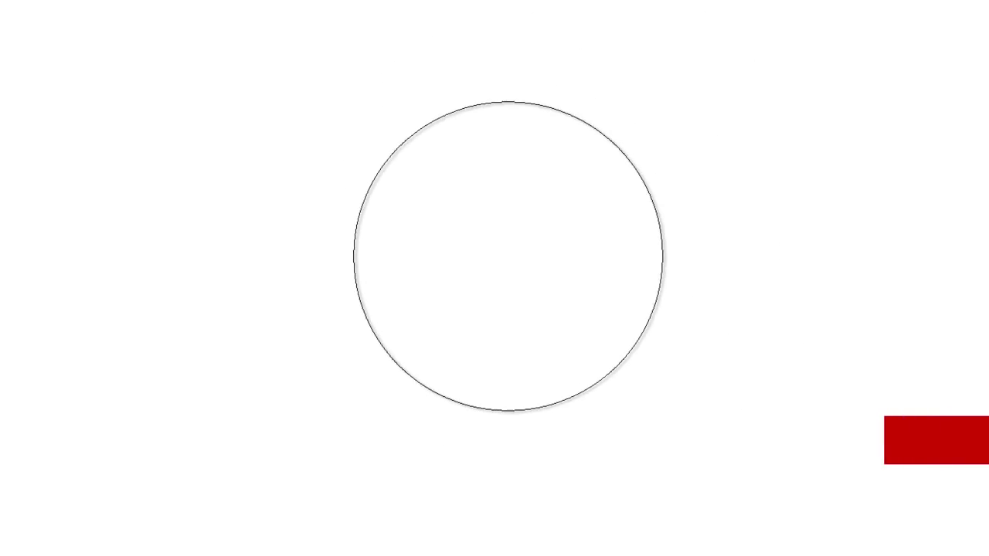
pyautogui.press('alt')
pyautogui.moveTo(477, 256)
pyautogui.mouseDown()
pyautogui.moveTo(492, 268)
pyautogui.moveTo(472, 269)
pyautogui.moveTo(556, 270)
pyautogui.moveTo(524, 271)
pyautogui.moveTo(525, 309)
pyautogui.moveTo(534, 231)
pyautogui.moveTo(530, 240)
pyautogui.mouseUp()
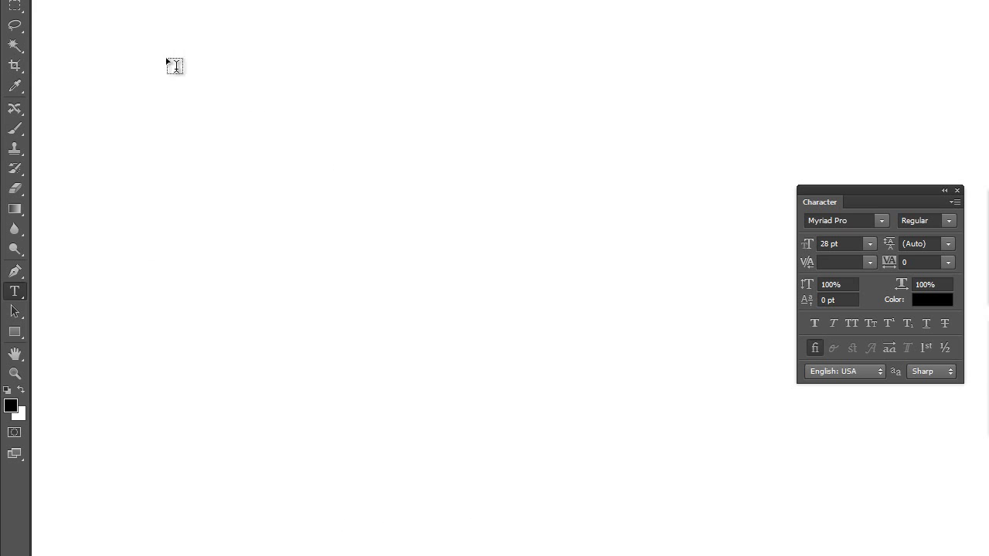
# Create a paragraph text box about 7.5 by 9.2 in and fill it with Lorem Ipsum placeholder text.
pyautogui.moveTo(92, 28); pyautogui.dragTo(517, 552)
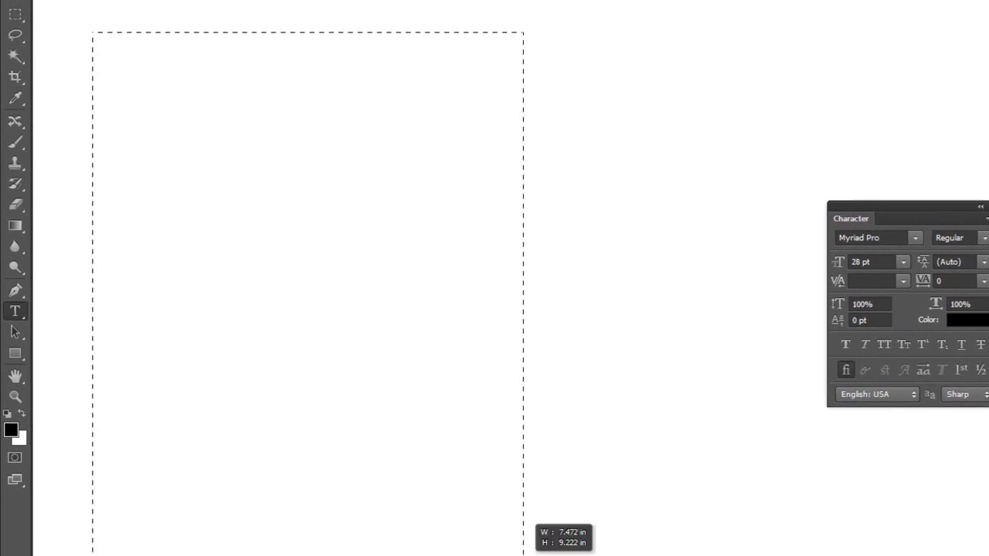
pyautogui.click(297, 11)
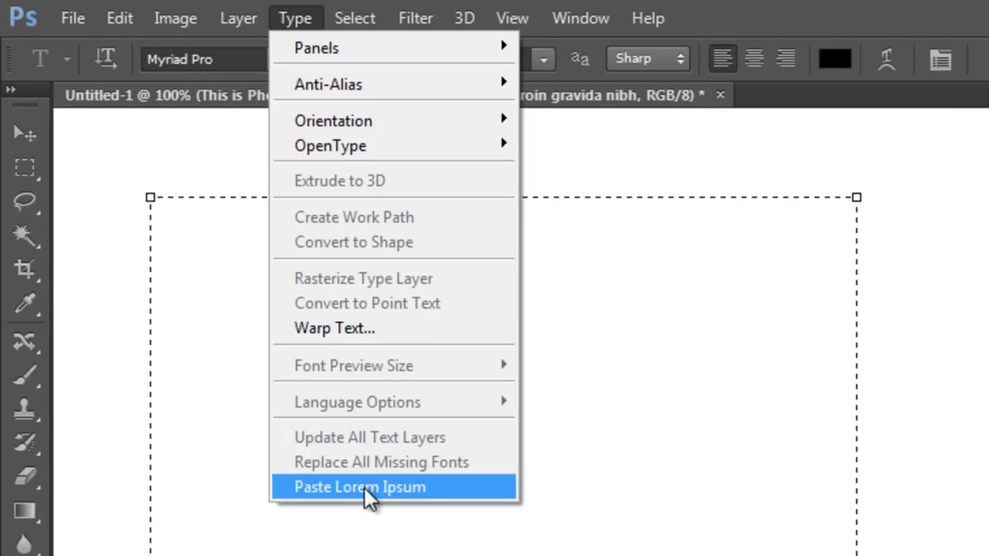
pyautogui.click(356, 478)
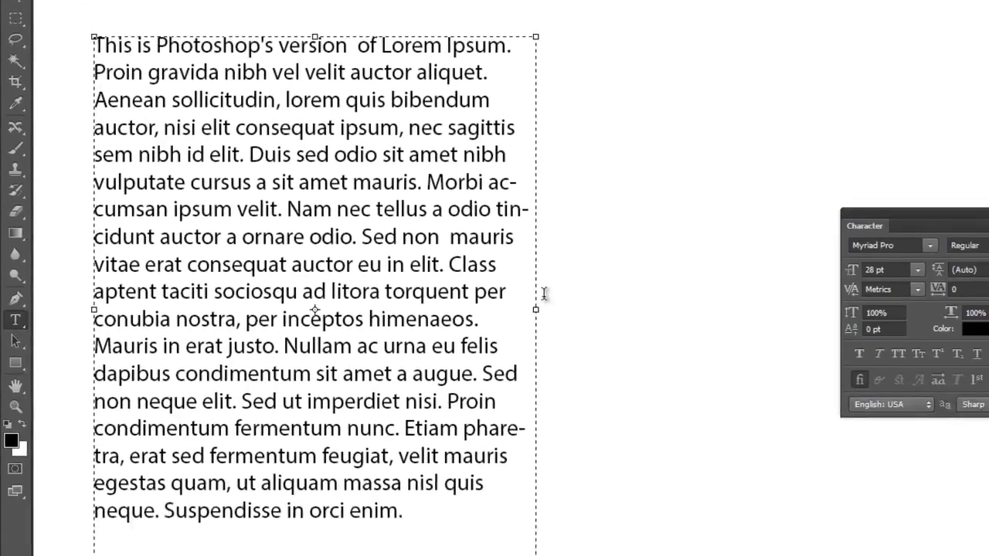
pyautogui.hotkey('ctrl', 'Return')
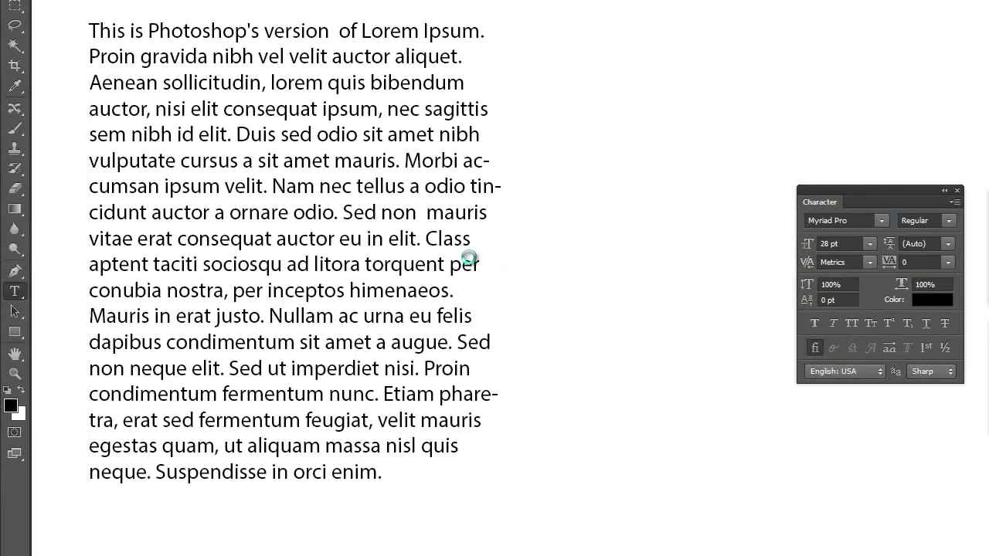
# Add a new character style named Regular Text, and open its font family choices.
pyautogui.click(274, 3)
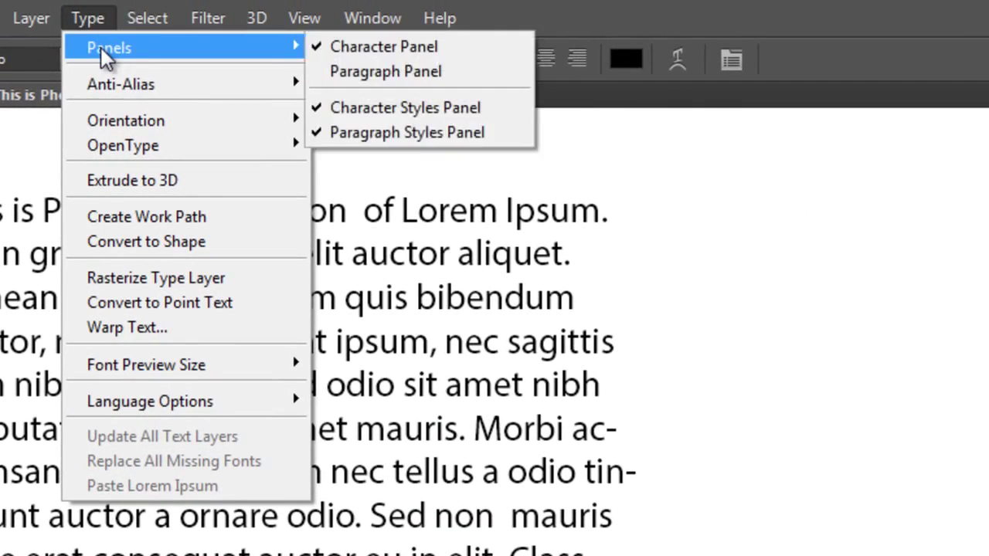
pyautogui.moveTo(172, 45)
pyautogui.moveTo(154, 143)
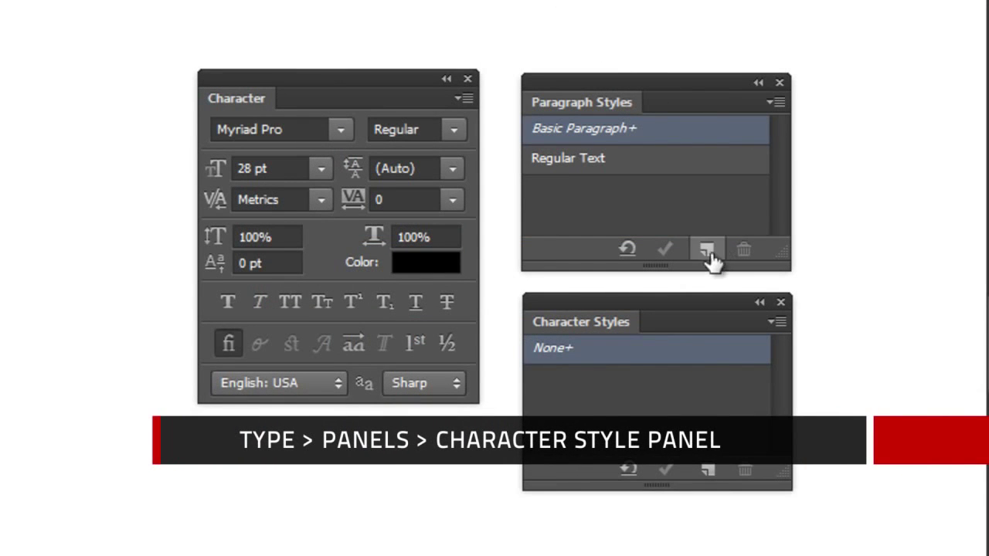
pyautogui.click(712, 471)
pyautogui.doubleClick(595, 380)
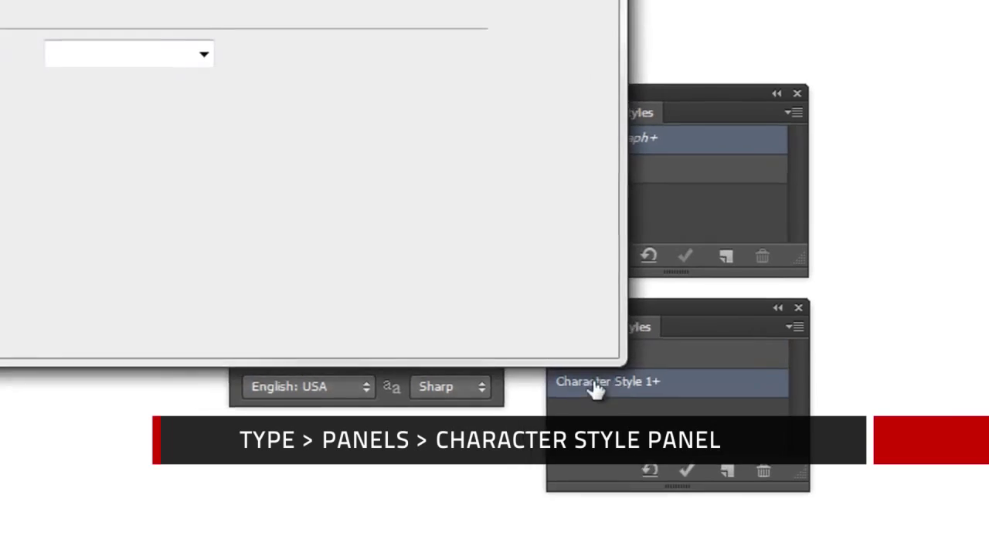
pyautogui.write('Regular Text')
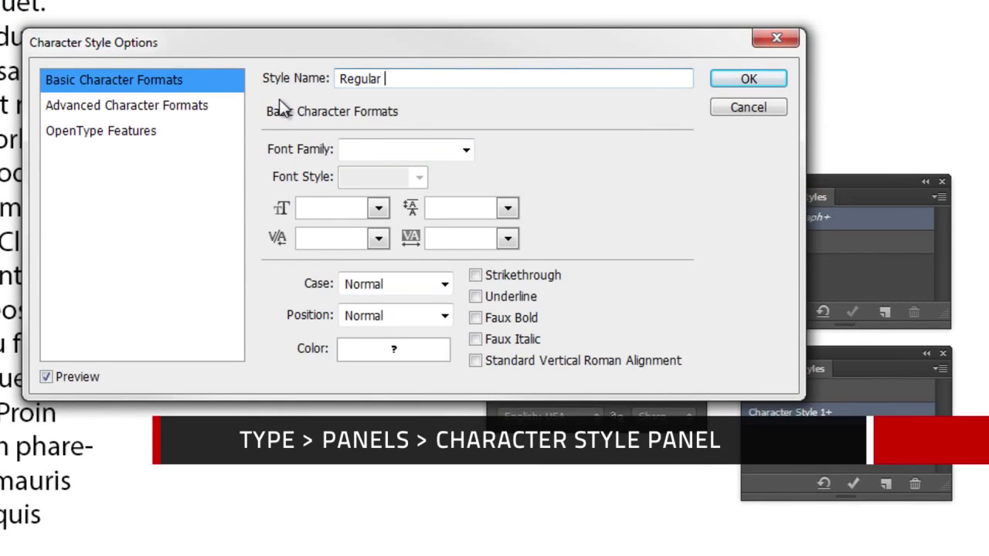
pyautogui.click(466, 149)
pyautogui.press('Escape')
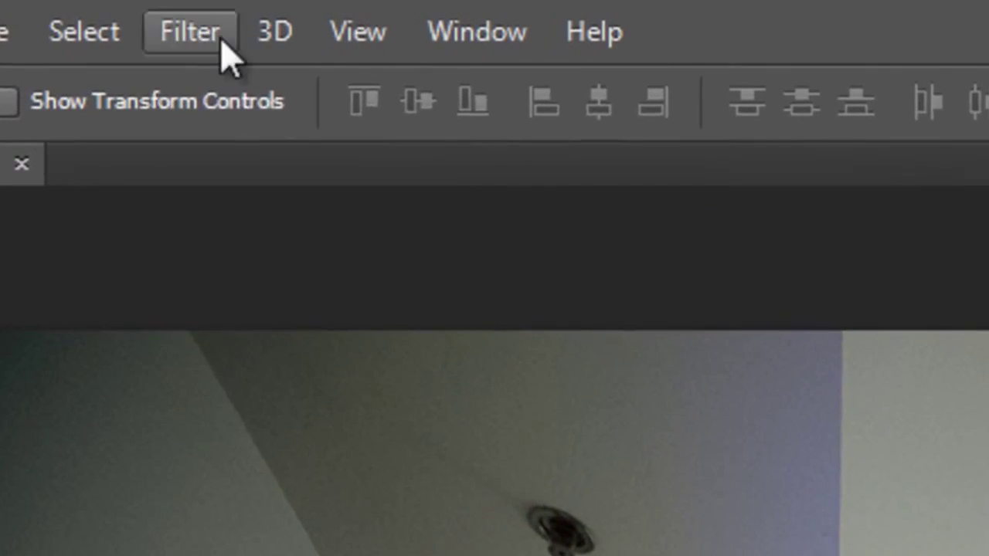
# Open the Adaptive Wide Angle filter on the hotel room photo and draw a constraint along the ceiling edge above the television.
pyautogui.click(194, 25)
pyautogui.click(382, 190)
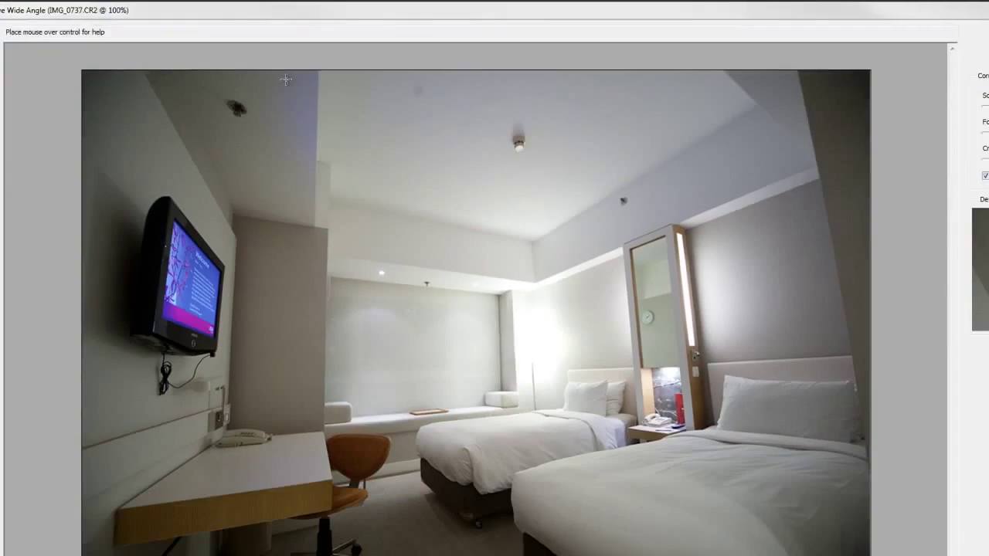
pyautogui.click(149, 66)
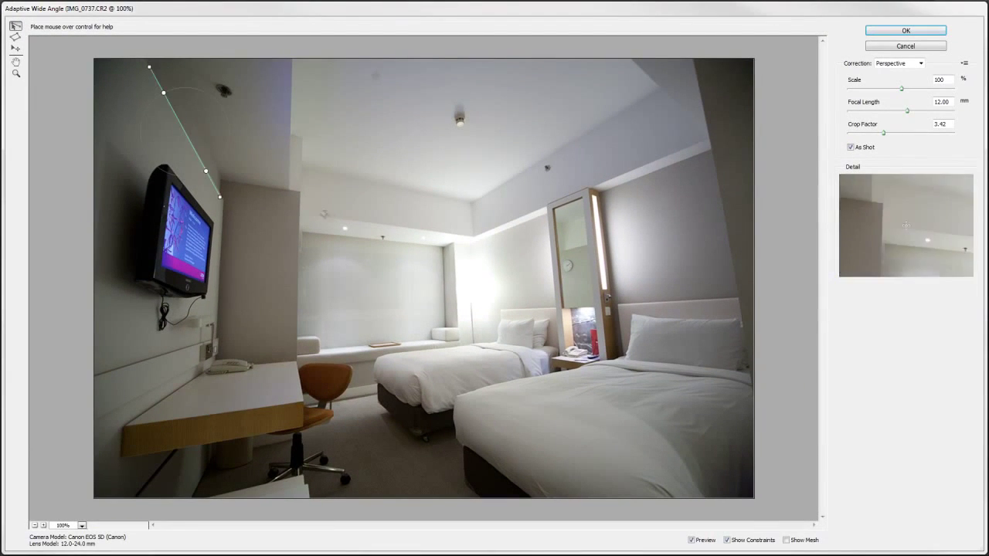
# Draw straight-line constraints along the desk's front edge, the window recess and bench, the upper wall edge and the near bed's edge.
pyautogui.click(222, 197)
pyautogui.click(135, 425)
pyautogui.click(302, 402)
pyautogui.click(300, 355)
pyautogui.click(456, 340)
pyautogui.click(616, 359)
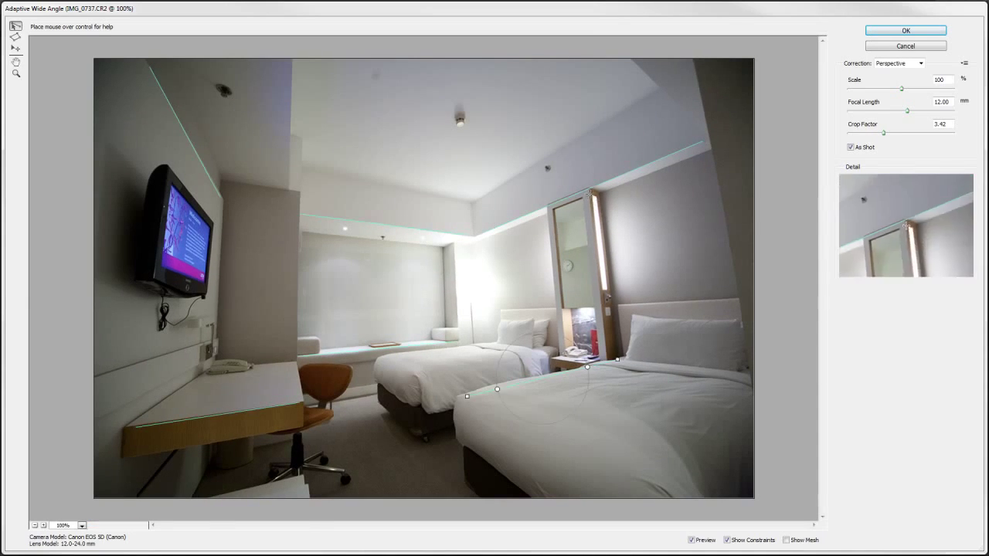
pyautogui.click(606, 357)
# Add constraints along the television, wall column, slanted wall and headboard, check the Correction choices, and apply the filter.
pyautogui.click(154, 276)
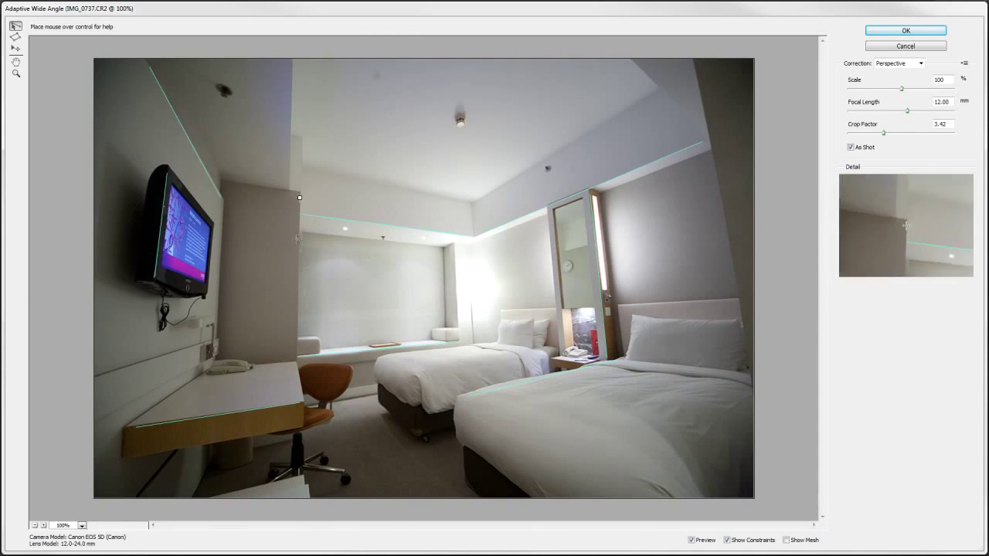
pyautogui.click(696, 81)
pyautogui.click(747, 360)
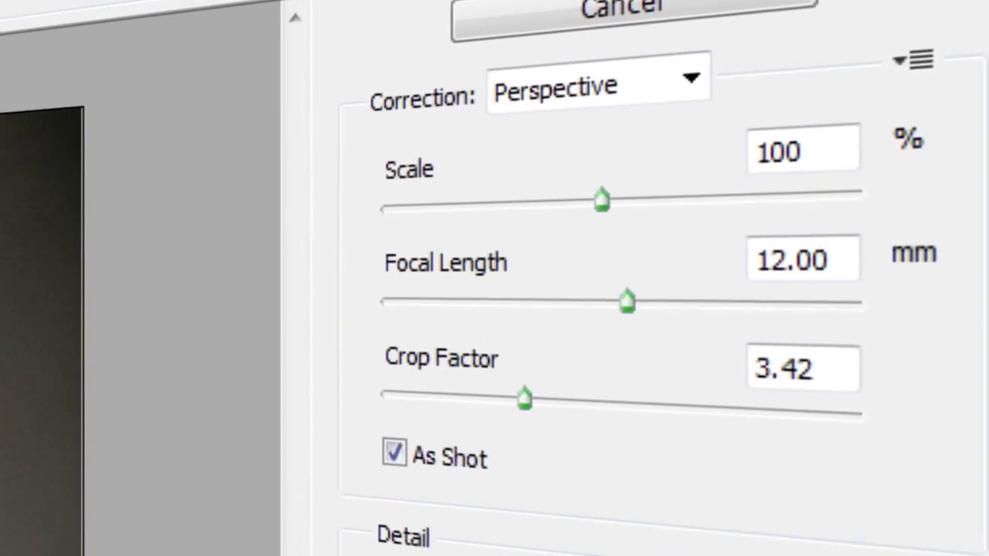
pyautogui.click(603, 93)
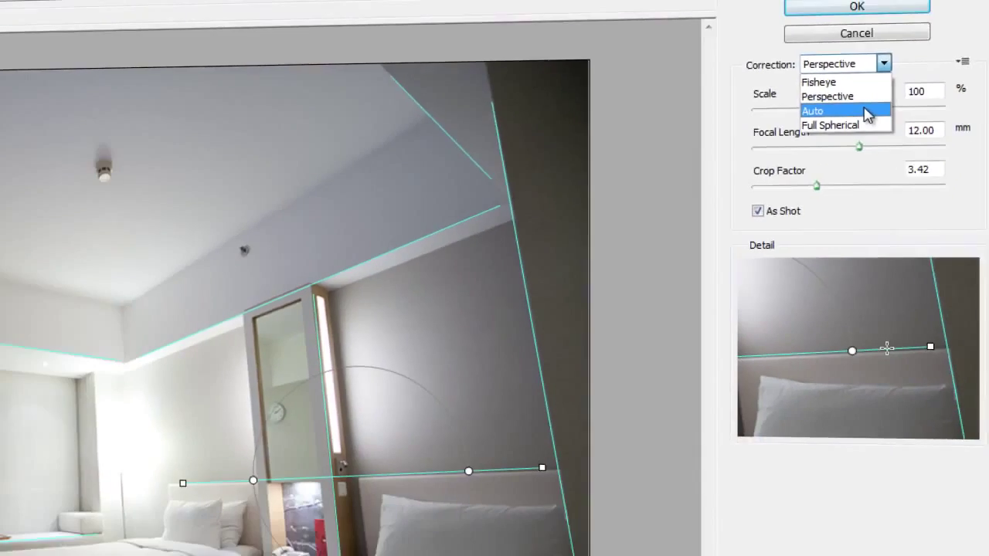
pyautogui.press('Escape')
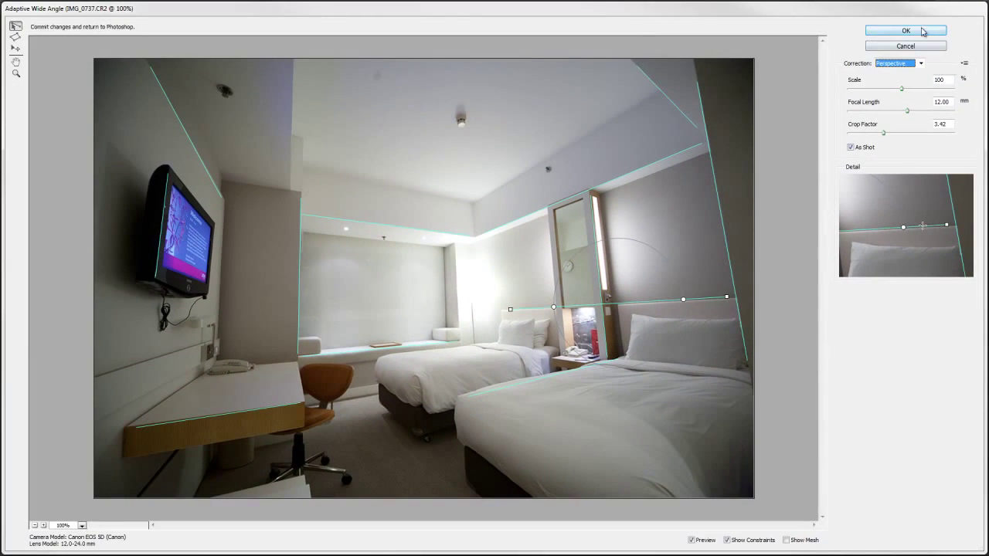
pyautogui.click(905, 31)
# Undo the Adaptive Wide Angle correction and convert the Background layer for smart filters.
pyautogui.hotkey('ctrl', 'z')
pyautogui.click(164, 7)
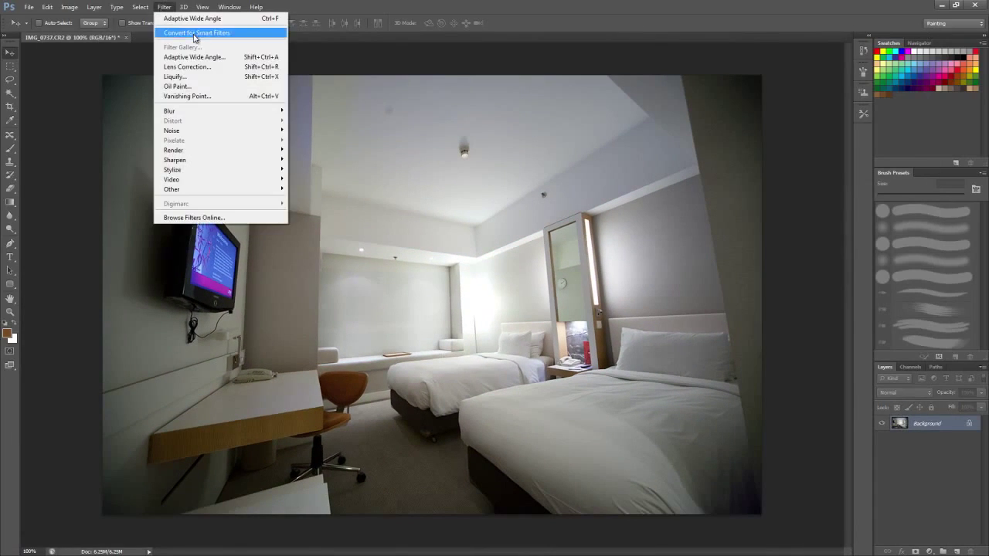
pyautogui.click(195, 33)
pyautogui.click(503, 215)
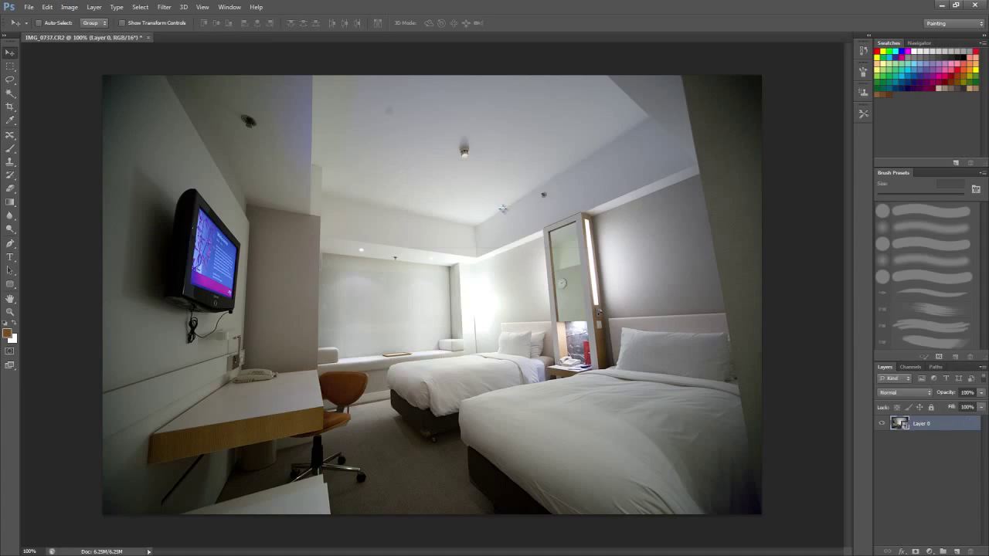
# Apply Adaptive Wide Angle as a smart filter, reopen its settings, try a shorter focal length, and cancel the change.
pyautogui.hotkey('ctrl', 'shift', 'a')
pyautogui.click(914, 34)
pyautogui.doubleClick(958, 452)
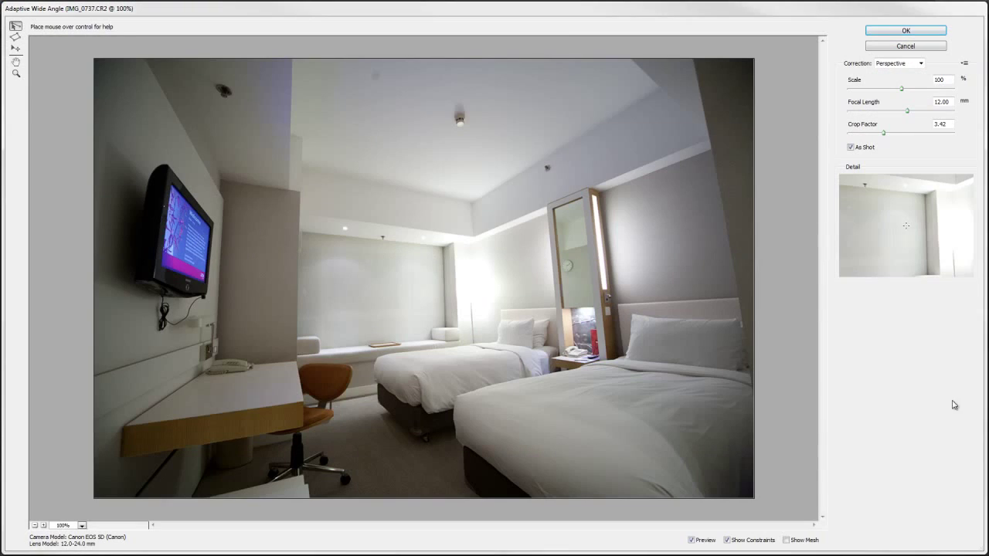
pyautogui.moveTo(899, 112); pyautogui.dragTo(897, 113)
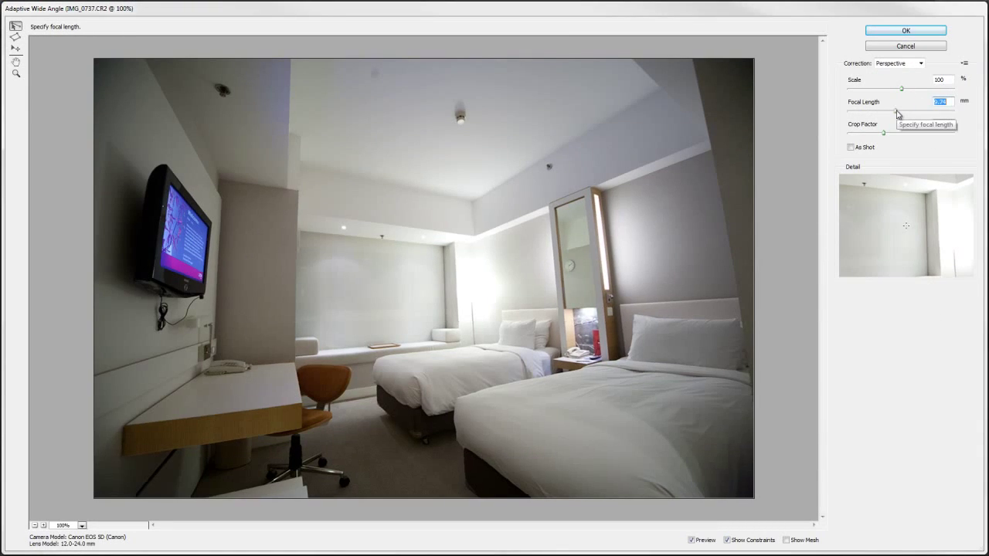
pyautogui.click(906, 46)
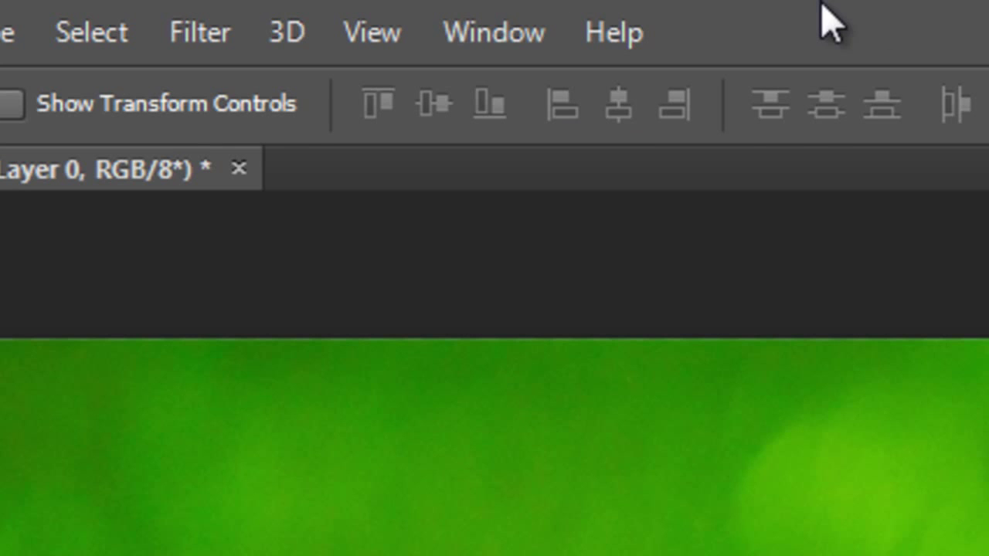
# Open Oil Paint on the kittens photo and set Stylization to 5.5, Cleanliness to 10, Scale to 3.66 and Bristle Detail to 7.35.
pyautogui.click(224, 33)
pyautogui.click(441, 421)
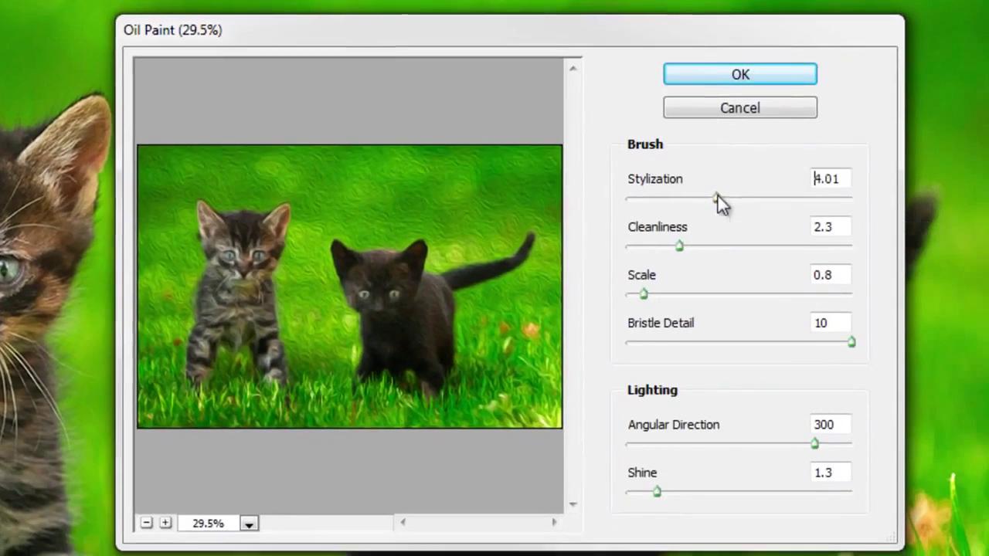
pyautogui.moveTo(717, 199); pyautogui.dragTo(747, 197)
pyautogui.click(163, 522)
pyautogui.click(163, 521)
pyautogui.click(163, 522)
pyautogui.moveTo(676, 245); pyautogui.dragTo(735, 245)
pyautogui.moveTo(639, 292); pyautogui.dragTo(704, 292)
pyautogui.moveTo(735, 245); pyautogui.dragTo(863, 255)
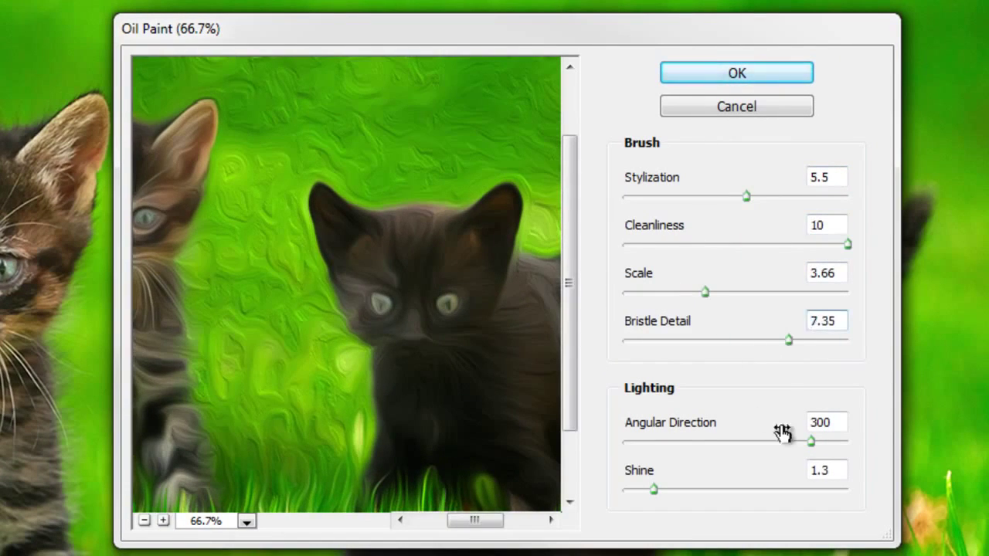
# Lower the Oil Paint lighting direction and Shine, reduce Scale and Cleanliness, and apply the filter.
pyautogui.moveTo(810, 441); pyautogui.dragTo(721, 443)
pyautogui.moveTo(654, 489); pyautogui.dragTo(645, 523)
pyautogui.moveTo(705, 292); pyautogui.dragTo(645, 292)
pyautogui.moveTo(847, 245)
pyautogui.mouseDown()
pyautogui.moveTo(709, 255)
pyautogui.moveTo(685, 244)
pyautogui.mouseUp()
pyautogui.click(736, 73)
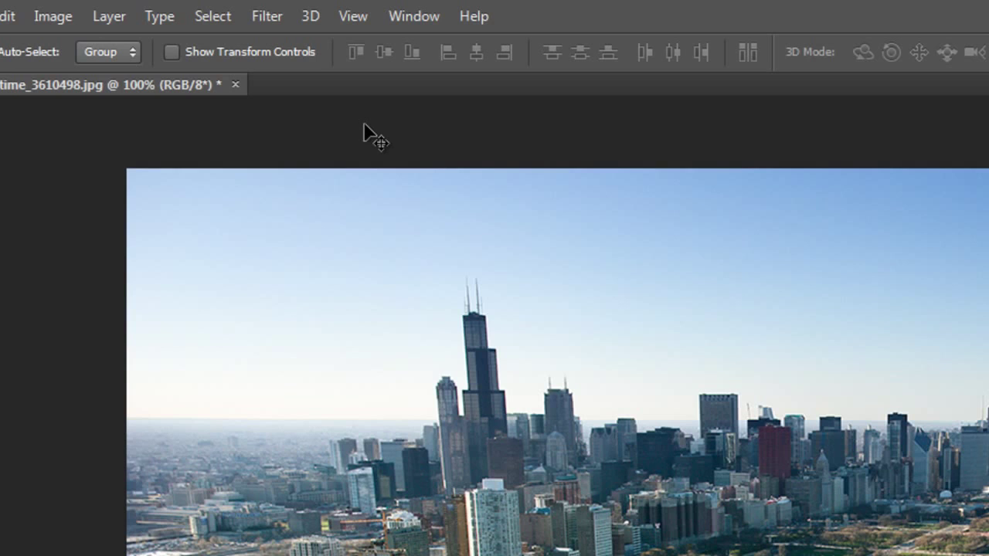
# Apply a Tilt-Shift blur of 4 px to the city photo, with the focus band centred above the stadium.
pyautogui.hotkey('alt', 't')
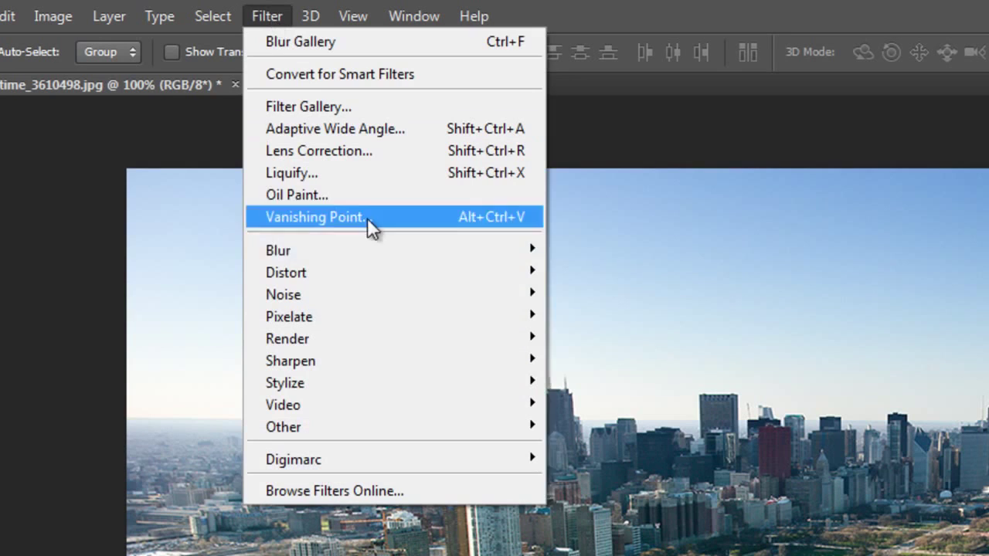
pyautogui.moveTo(401, 249)
pyautogui.click(670, 292)
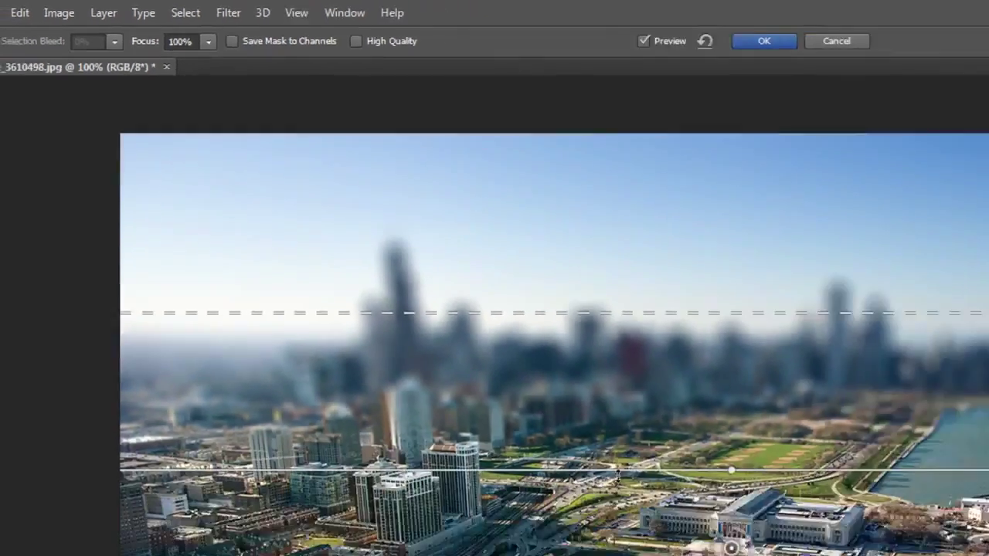
pyautogui.moveTo(618, 472); pyautogui.dragTo(618, 544)
pyautogui.moveTo(402, 359); pyautogui.dragTo(402, 494)
pyautogui.moveTo(910, 143); pyautogui.dragTo(898, 145)
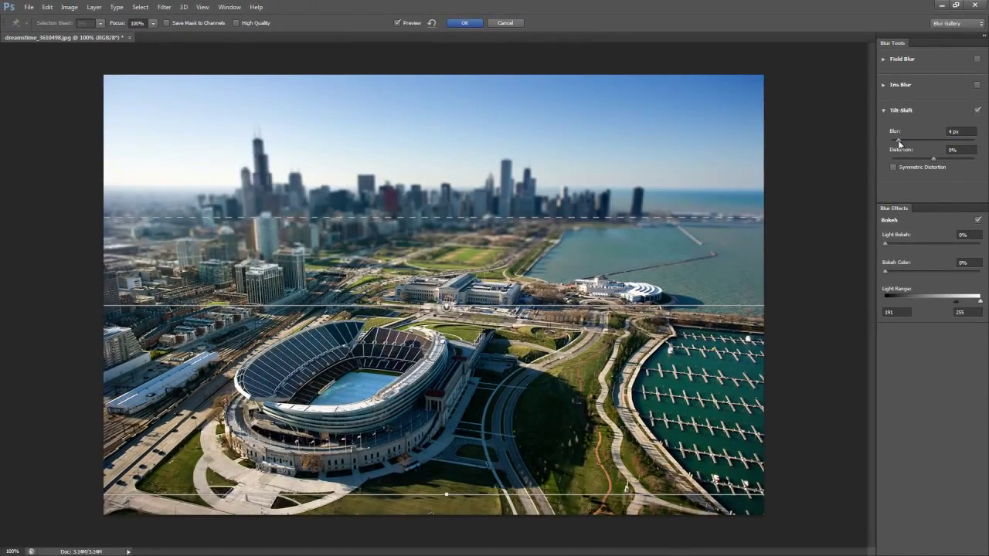
pyautogui.click(465, 23)
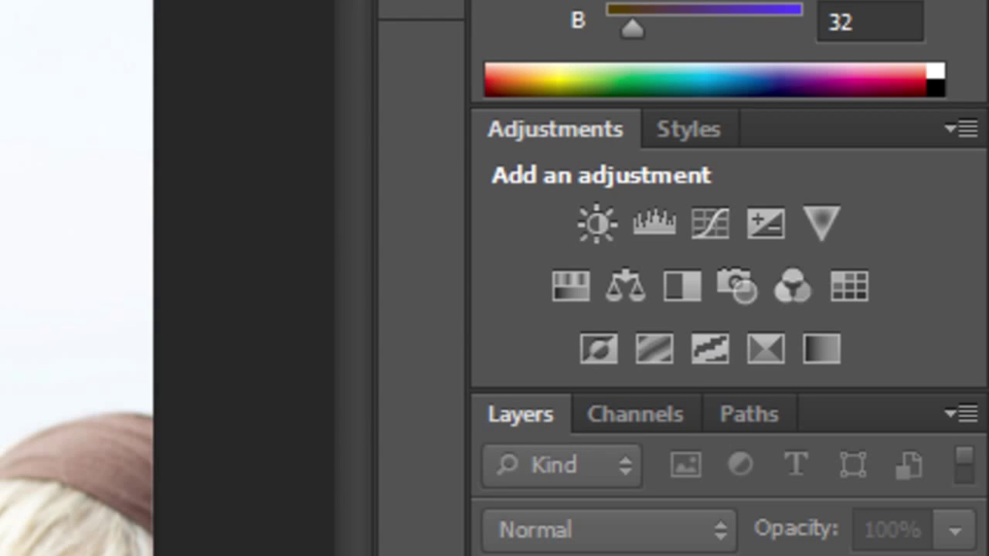
# Add a Color Lookup adjustment layer to the beach photo and cycle the 3DLUT looks through Candlelight.CUBE and Crisp_Warm.look to Crisp_Winter.look.
pyautogui.click(852, 287)
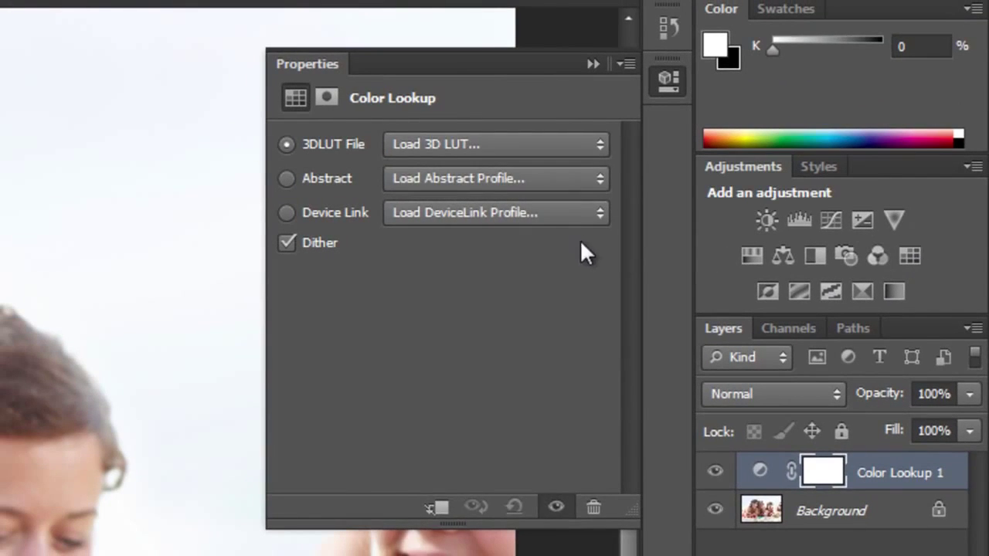
pyautogui.click(598, 145)
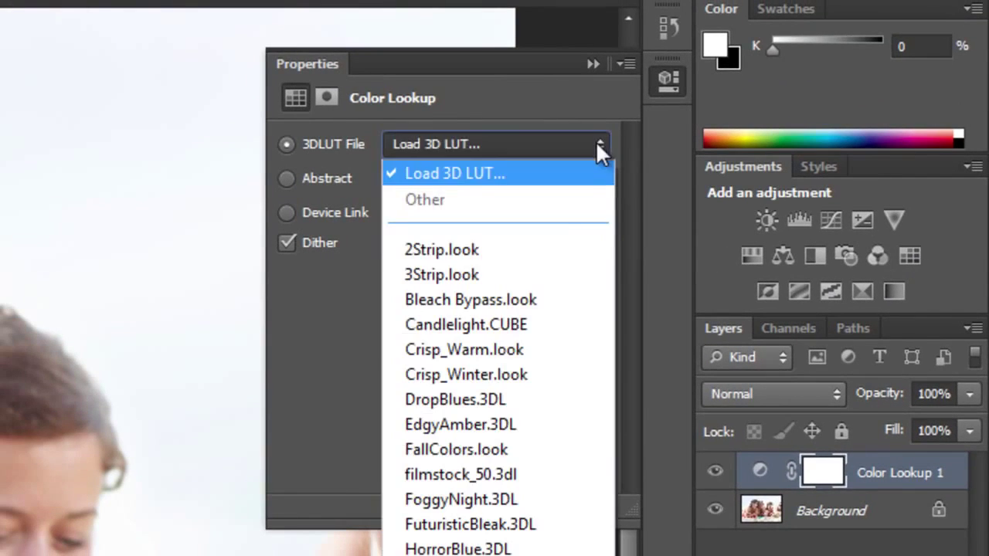
pyautogui.click(579, 265)
pyautogui.press('Down')
pyautogui.press('Down')
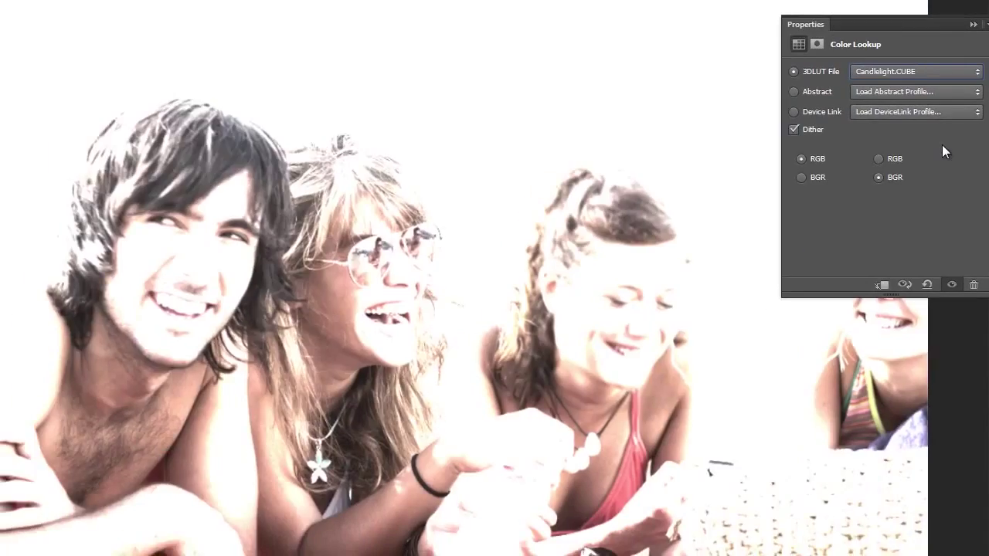
pyautogui.press('Down')
pyautogui.press('Down')
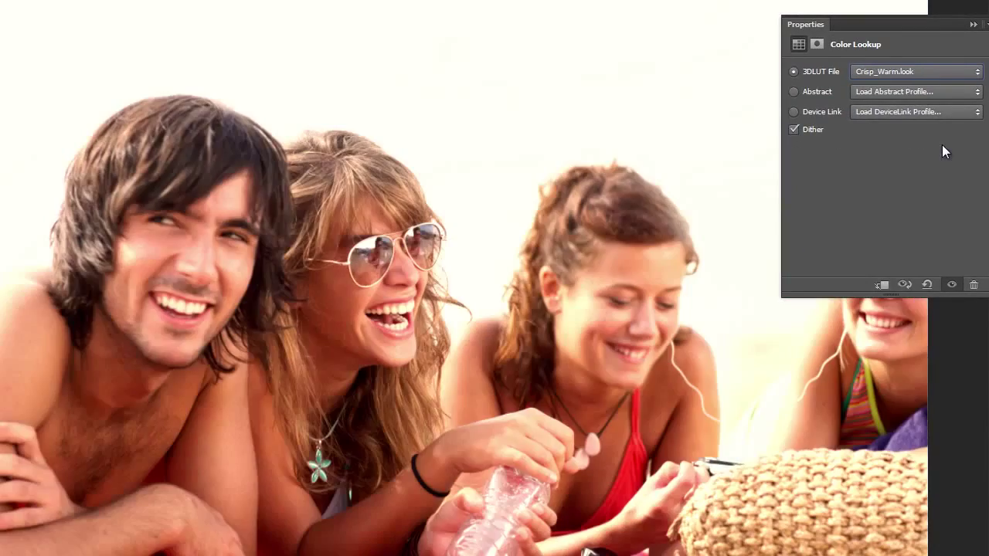
# Cycle the Color Lookup layer's Abstract profiles through Gold-Blue to Green-Red.
pyautogui.press('Tab')
pyautogui.hotkey('alt', 'Down')
pyautogui.click(942, 151)
pyautogui.press('Down')
pyautogui.press('Down')
pyautogui.press('Down')
pyautogui.press('Down')
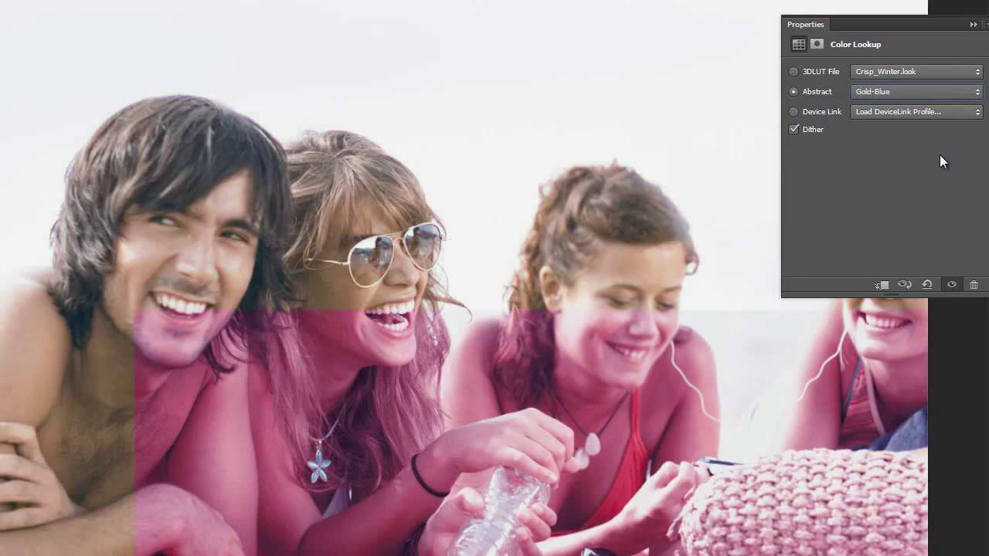
# Cycle the Color Lookup layer's Device Link profiles from ColorNegative and choose RedBlueYellow.
pyautogui.press('Tab')
pyautogui.hotkey('alt', 'Down')
pyautogui.click(915, 171)
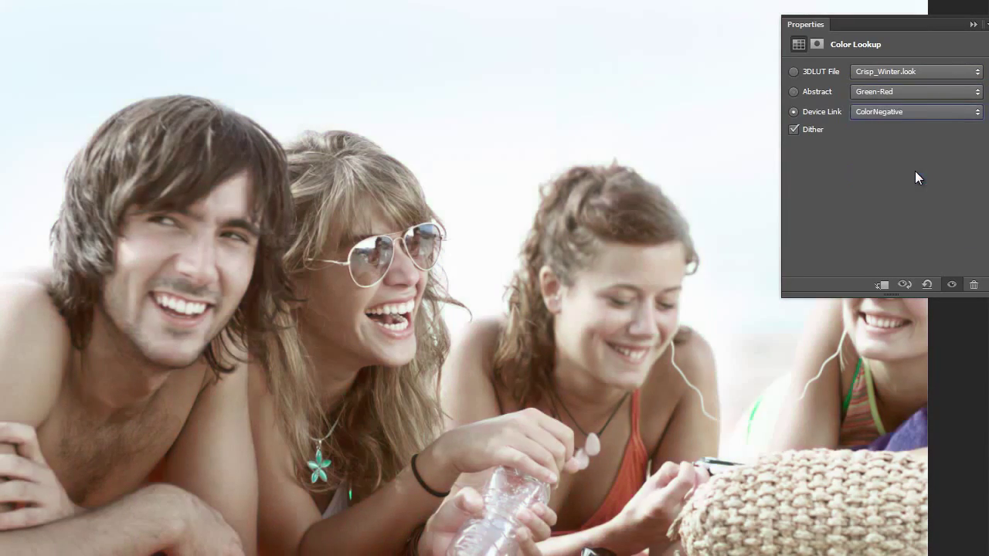
pyautogui.press('Down')
pyautogui.press('Down')
pyautogui.press('Down')
pyautogui.press('Up')
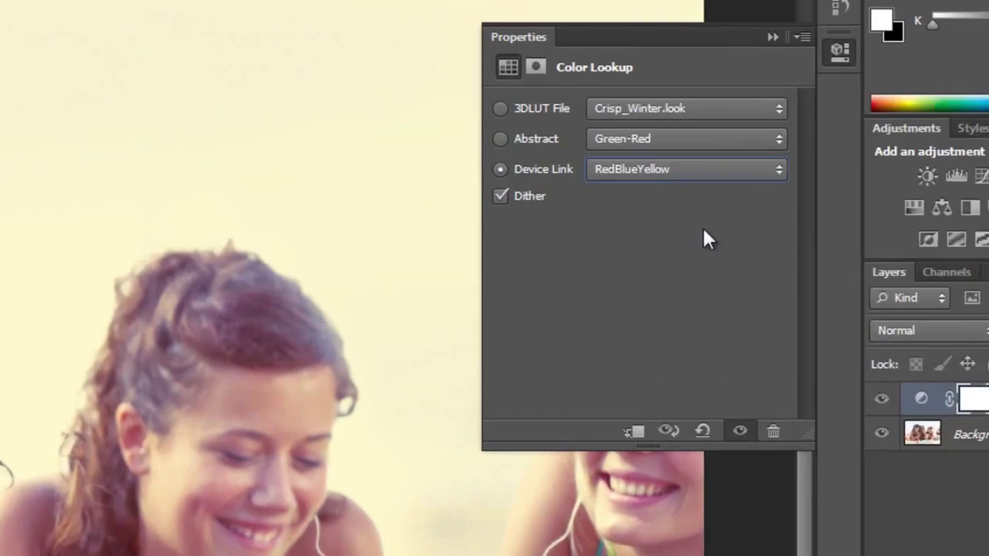
# Examine the available Device Link, Abstract and 3DLUT presets for the Color Lookup layer.
pyautogui.click(978, 112)
pyautogui.click(979, 89)
pyautogui.click(662, 167)
pyautogui.click(659, 130)
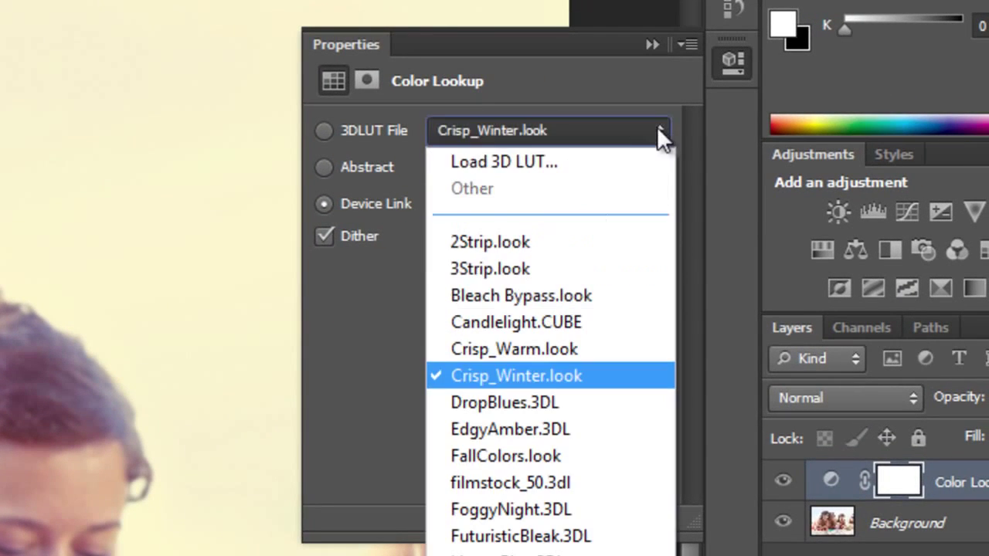
pyautogui.click(687, 166)
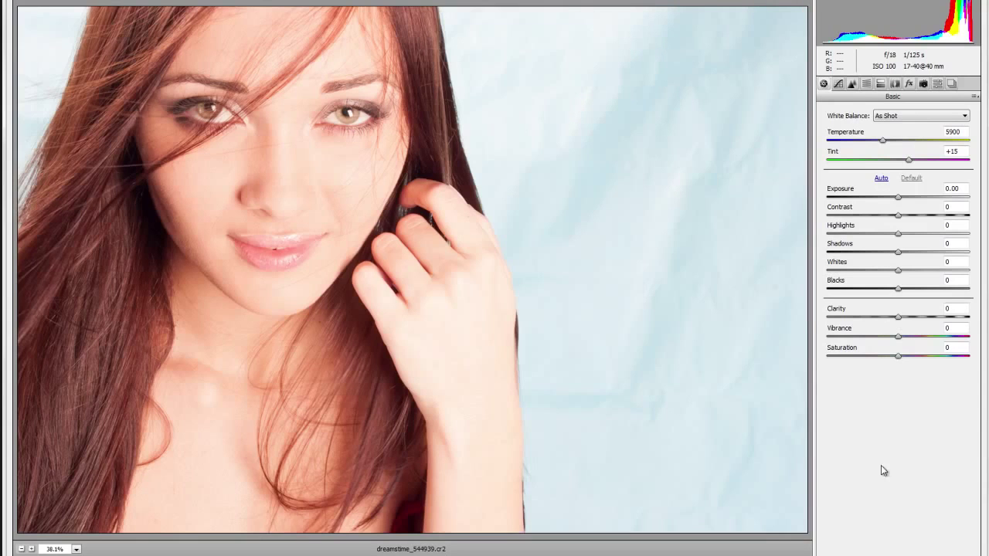
# Try an Exposure of +5.00 on the raw portrait, reset it, and try further slider adjustments.
pyautogui.moveTo(901, 199); pyautogui.dragTo(980, 199)
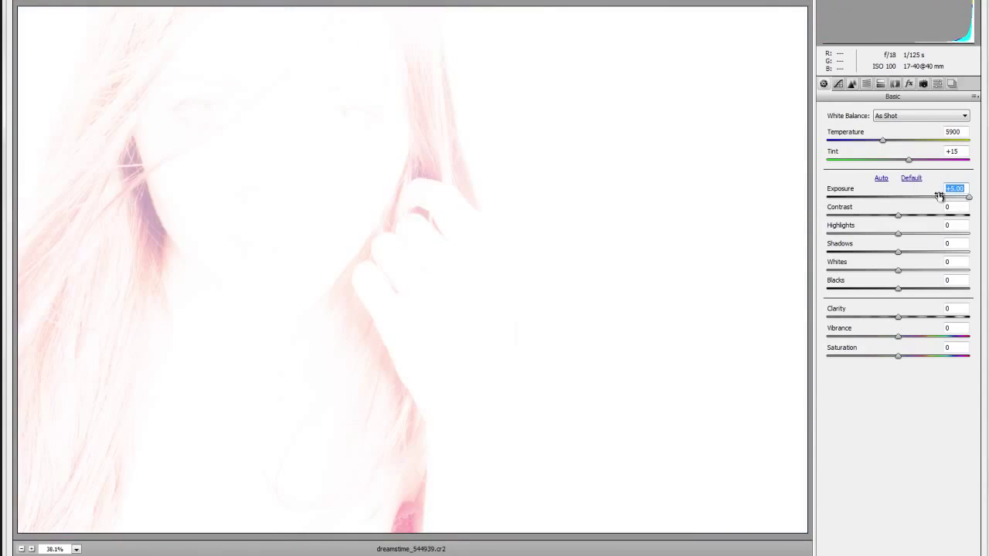
pyautogui.doubleClick(898, 201)
pyautogui.moveTo(889, 195); pyautogui.dragTo(930, 322)
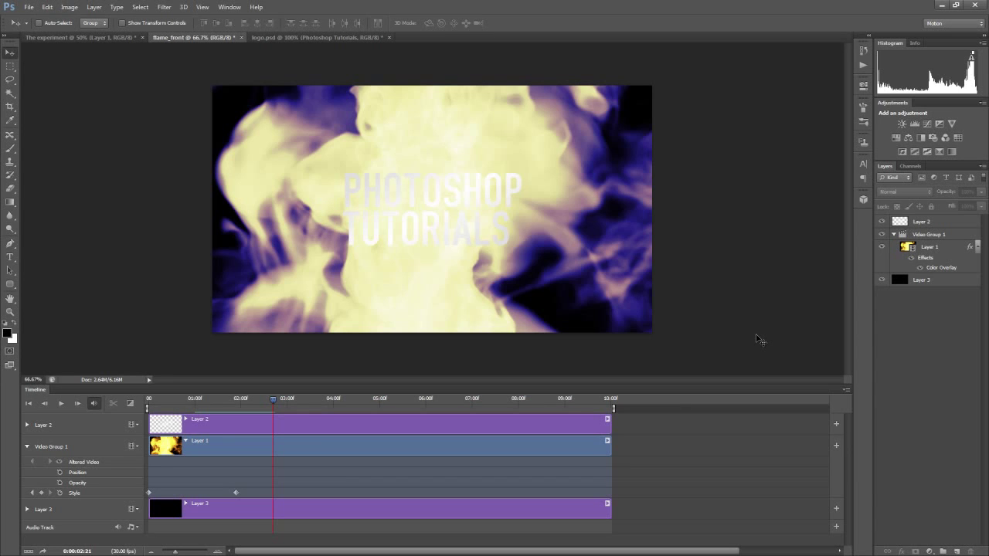
# Change the flame video layer's Color Overlay to cyan 00eaff at 0:00:02:21 in the timeline.
pyautogui.doubleClick(937, 269)
pyautogui.click(788, 158)
pyautogui.click(502, 214)
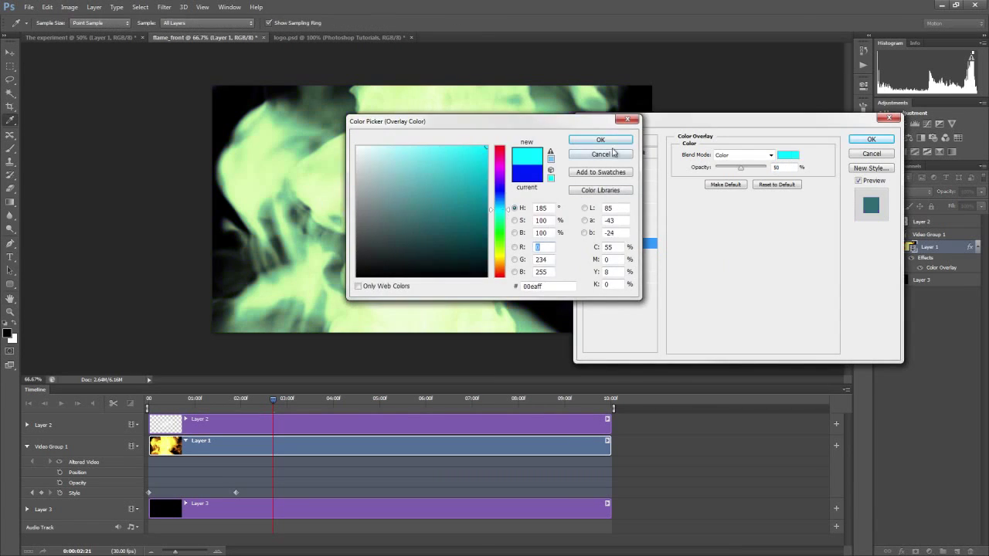
pyautogui.press('Return')
pyautogui.press('Return')
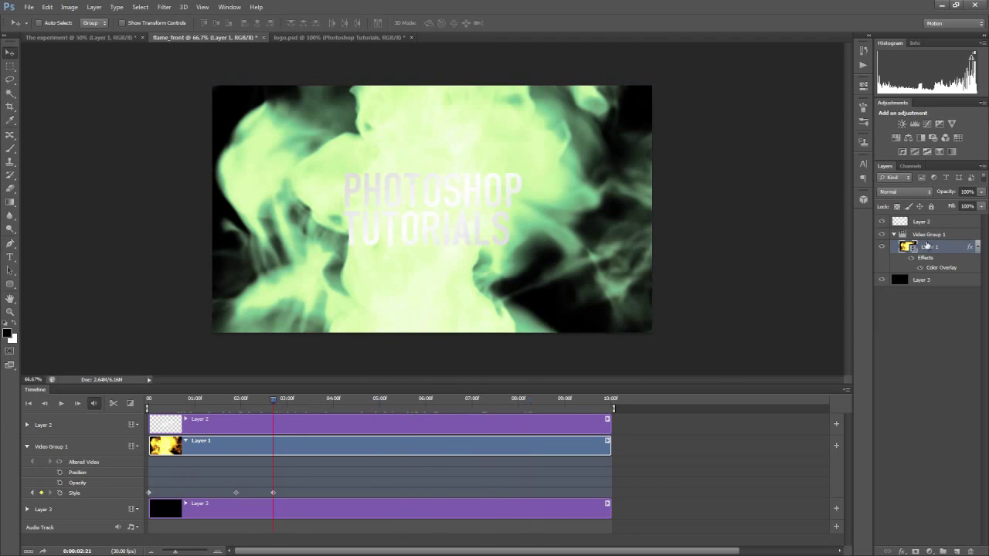
# Add a Color Lookup and a Vibrance adjustment above the flame video, adjust both, and scrub the timeline to preview them.
pyautogui.click(958, 140)
pyautogui.click(813, 137)
pyautogui.click(821, 168)
pyautogui.moveTo(273, 399); pyautogui.dragTo(189, 410)
pyautogui.click(951, 123)
pyautogui.moveTo(796, 120); pyautogui.dragTo(773, 141)
pyautogui.moveTo(188, 399); pyautogui.dragTo(224, 407)
# Add a Style keyframe at 0:00:04:03 and set the flame video's Color Overlay to magenta-pink there.
pyautogui.click(338, 399)
pyautogui.click(41, 492)
pyautogui.doubleClick(935, 294)
pyautogui.click(786, 153)
pyautogui.click(596, 128)
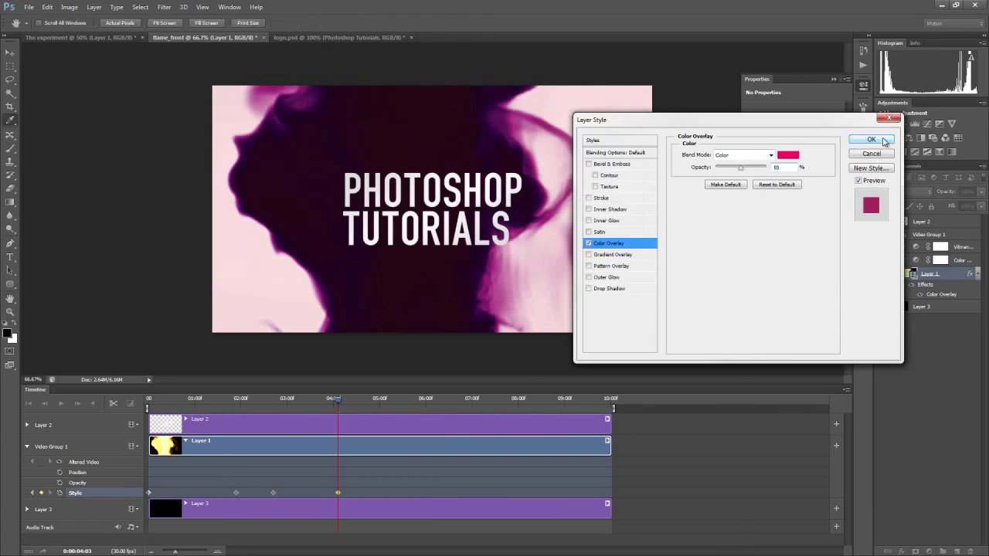
pyautogui.click(876, 140)
# Apply a 1 s Fade transition to the start of the flame video clip and scrub the timeline to preview it.
pyautogui.click(441, 408)
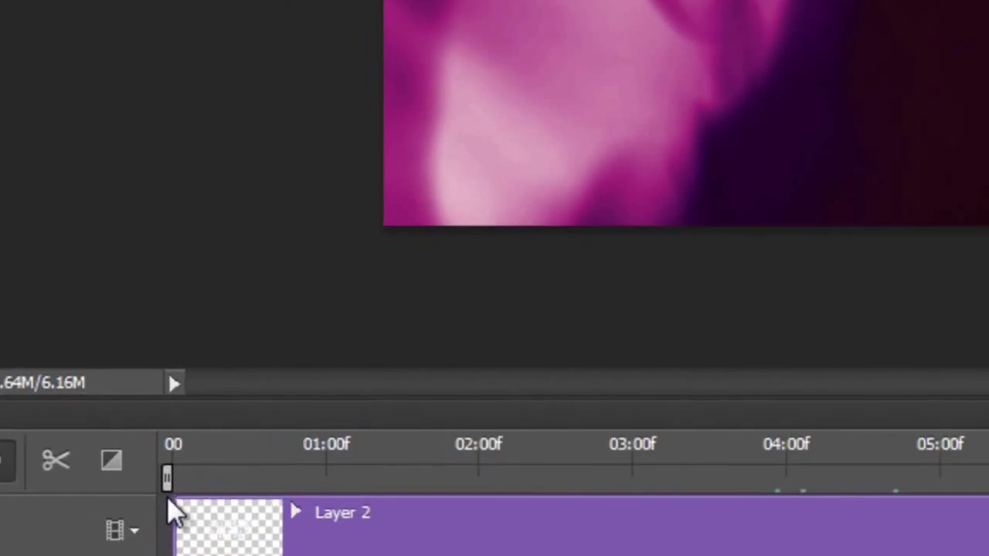
pyautogui.click(110, 460)
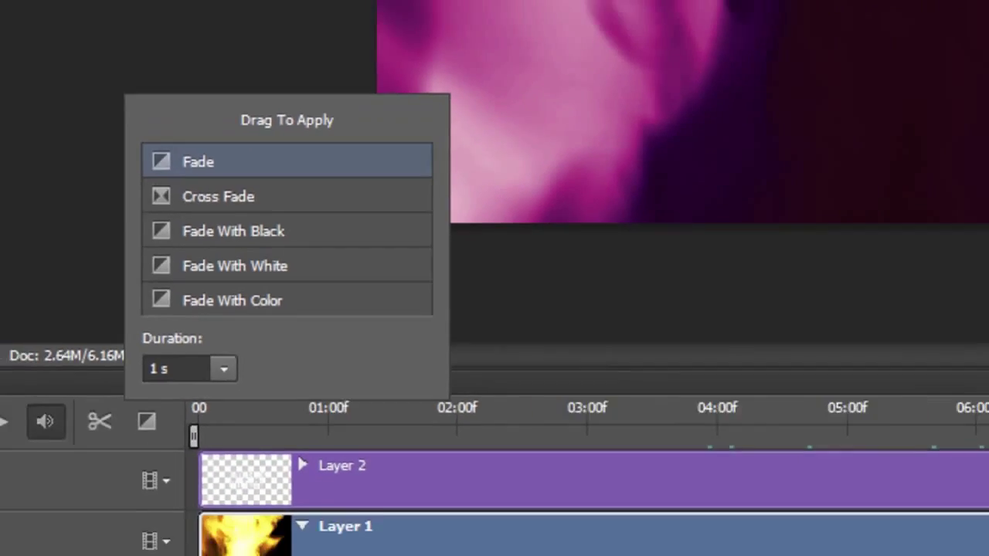
pyautogui.moveTo(264, 212); pyautogui.dragTo(247, 423)
pyautogui.click(283, 451)
pyautogui.moveTo(226, 353); pyautogui.dragTo(310, 357)
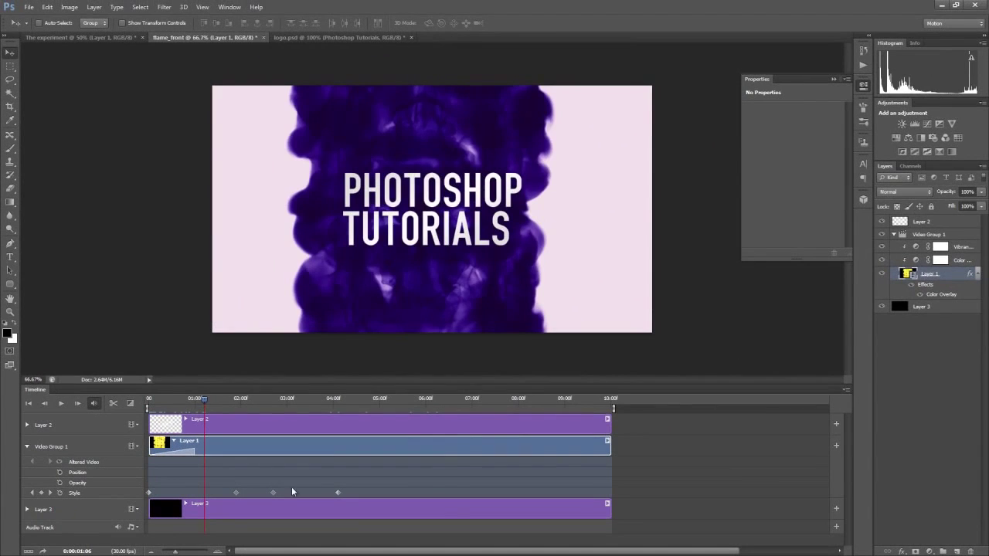
pyautogui.click(446, 403)
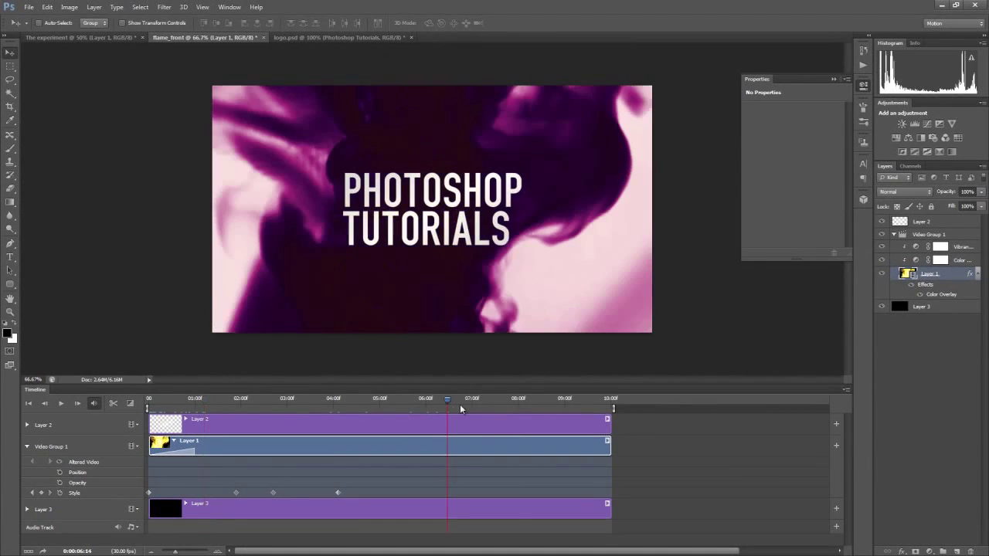
# Add a Style keyframe at 0:00:07:29, change the flame video's Color Overlay colour there, and play back the timeline.
pyautogui.click(517, 404)
pyautogui.click(41, 492)
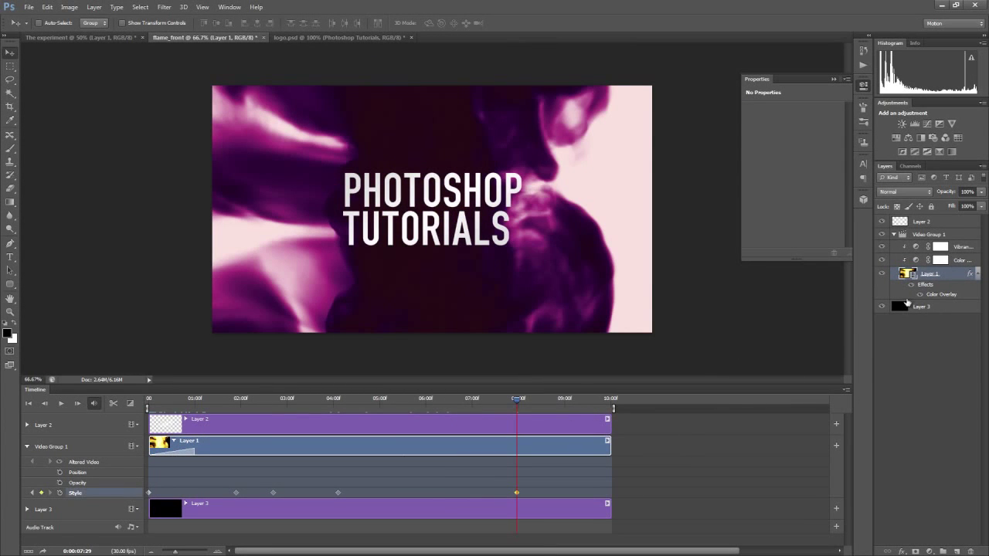
pyautogui.doubleClick(908, 296)
pyautogui.click(788, 155)
pyautogui.click(497, 254)
pyautogui.click(600, 139)
pyautogui.click(871, 139)
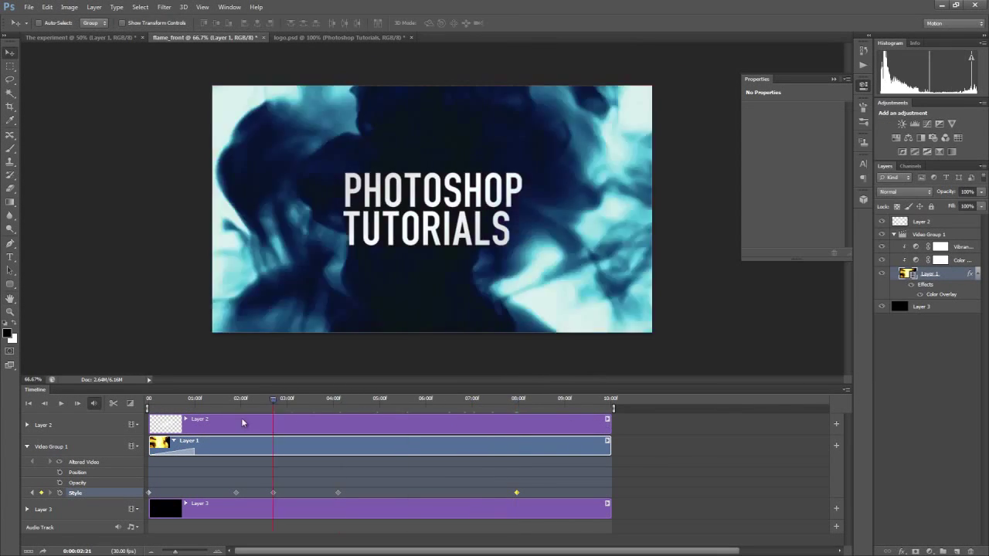
pyautogui.press('space')
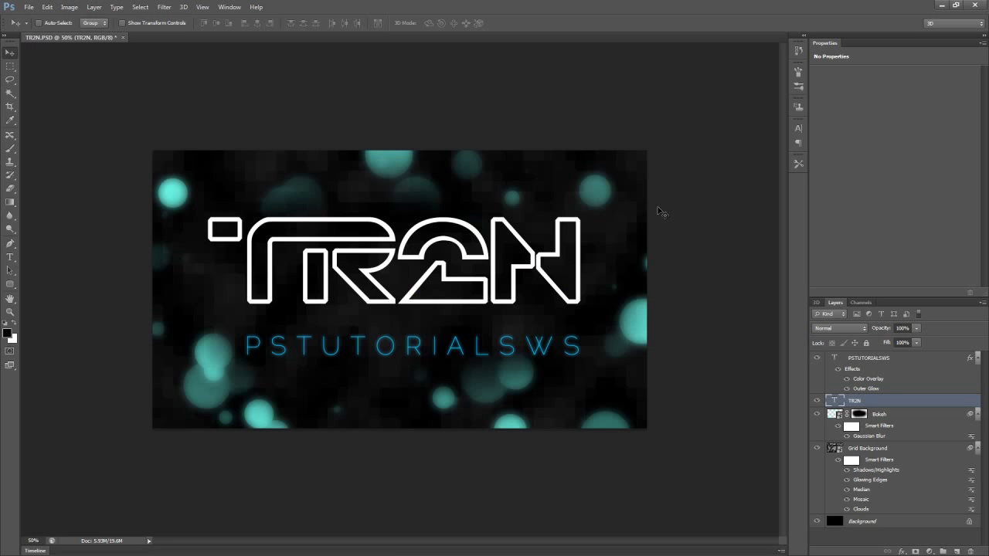
# Extrude the TR2N text layer into a 3D object and select its mesh.
pyautogui.press('t')
pyautogui.click(514, 22)
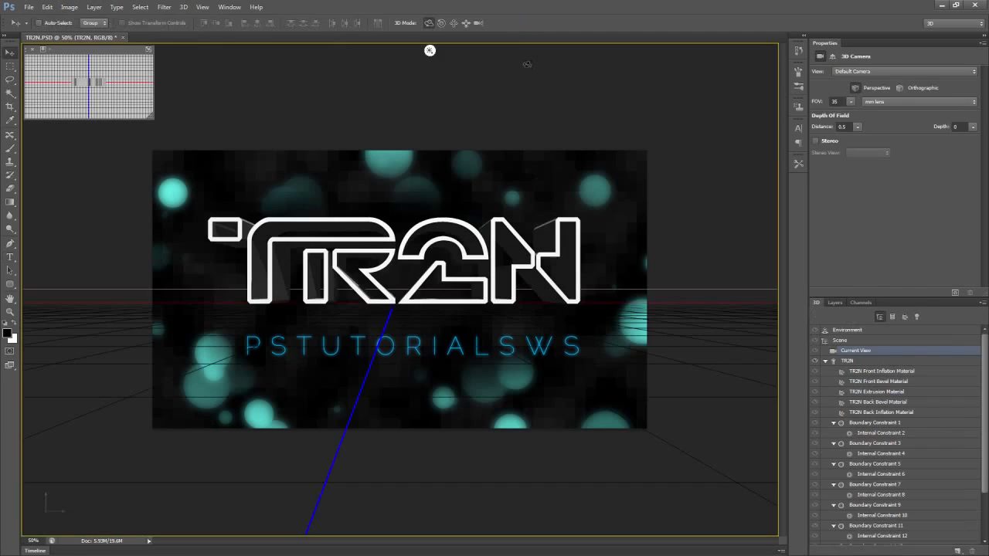
pyautogui.click(868, 358)
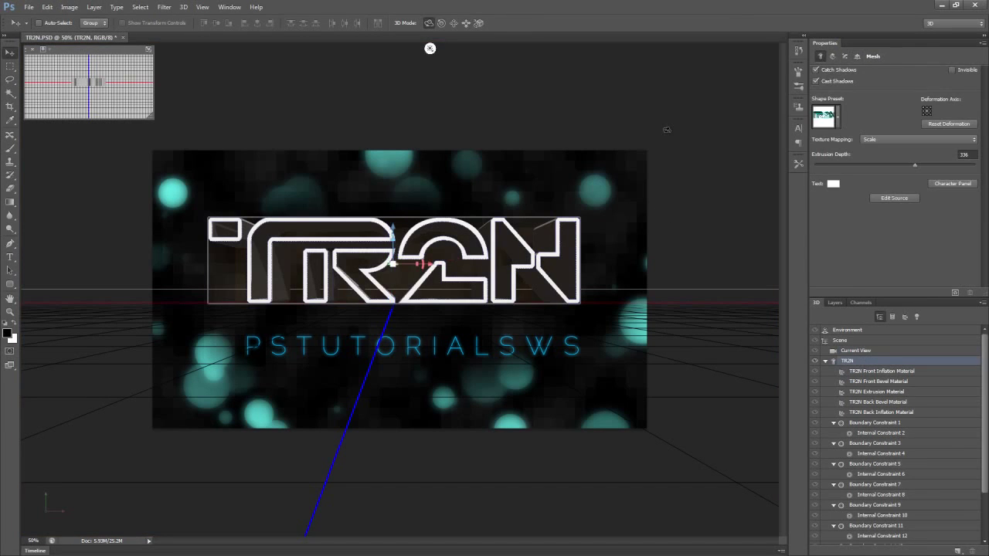
# Reposition the TR2N mesh in the 3D scene, orbit the camera, and restore the Default Camera view.
pyautogui.moveTo(494, 278); pyautogui.dragTo(464, 209)
pyautogui.moveTo(430, 48)
pyautogui.mouseDown()
pyautogui.moveTo(570, 37)
pyautogui.moveTo(302, 44)
pyautogui.moveTo(435, 48)
pyautogui.mouseUp()
pyautogui.rightClick(52, 514)
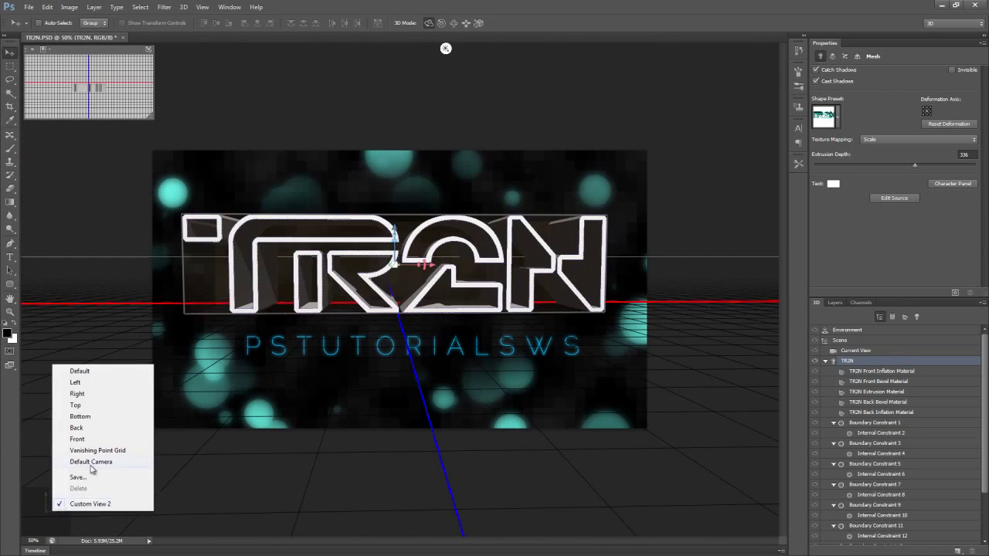
pyautogui.click(92, 465)
# Set the TR2N mesh's extrusion depth to 136 and duplicate the 3D layer.
pyautogui.moveTo(925, 164); pyautogui.dragTo(903, 164)
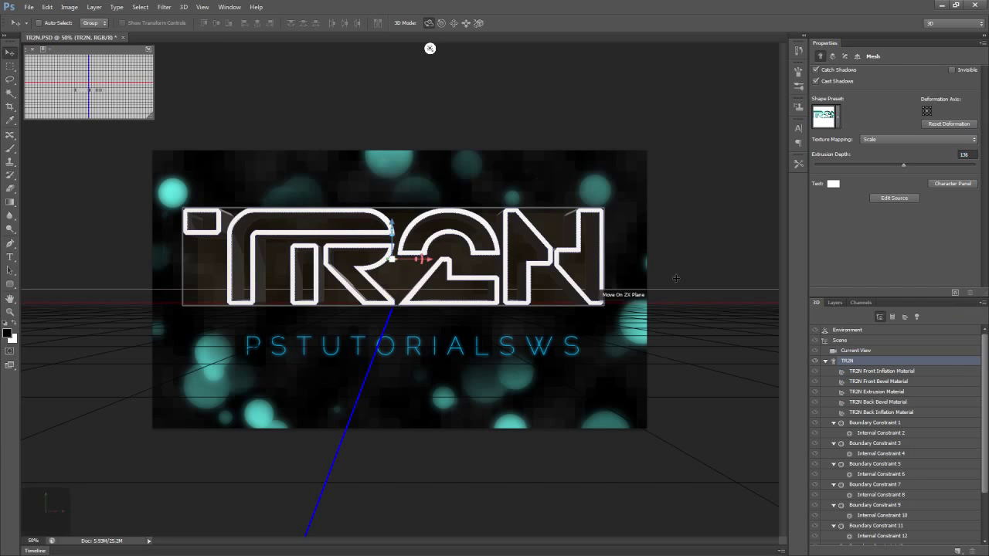
pyautogui.click(952, 70)
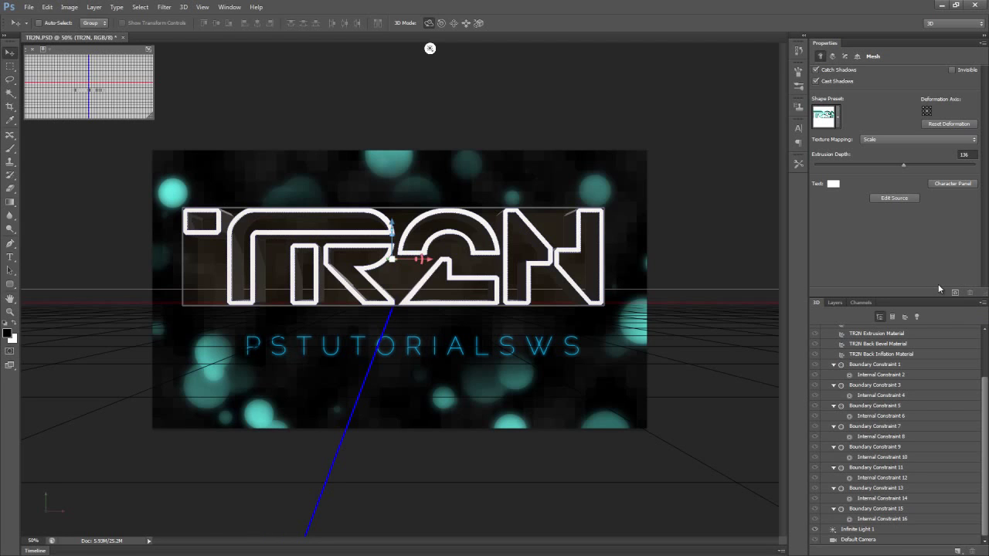
pyautogui.click(835, 302)
pyautogui.click(816, 303)
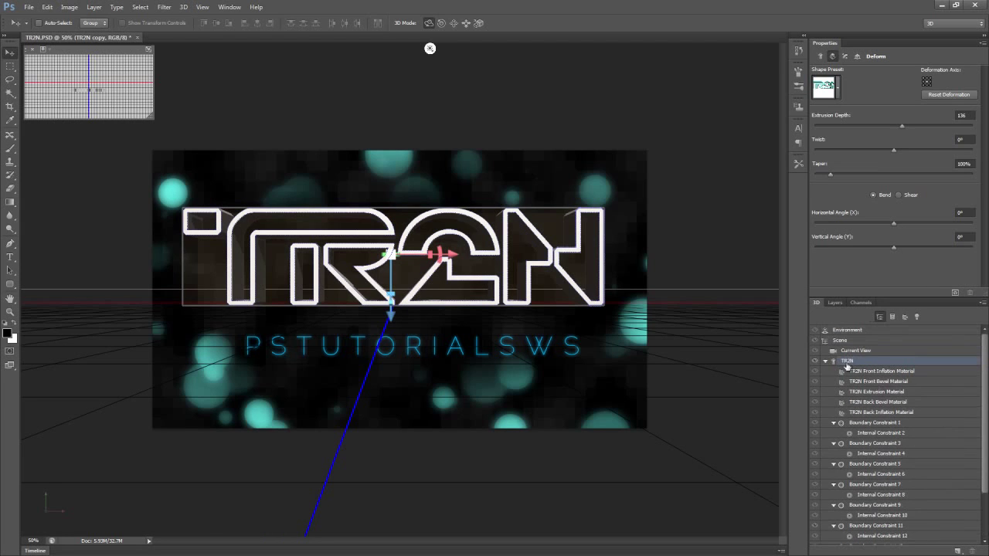
# Lower the opacity of the TR2N copy's front inflation, front bevel and extrusion materials.
pyautogui.click(881, 371)
pyautogui.keyDown('shift'); pyautogui.click(876, 392); pyautogui.keyUp('shift')
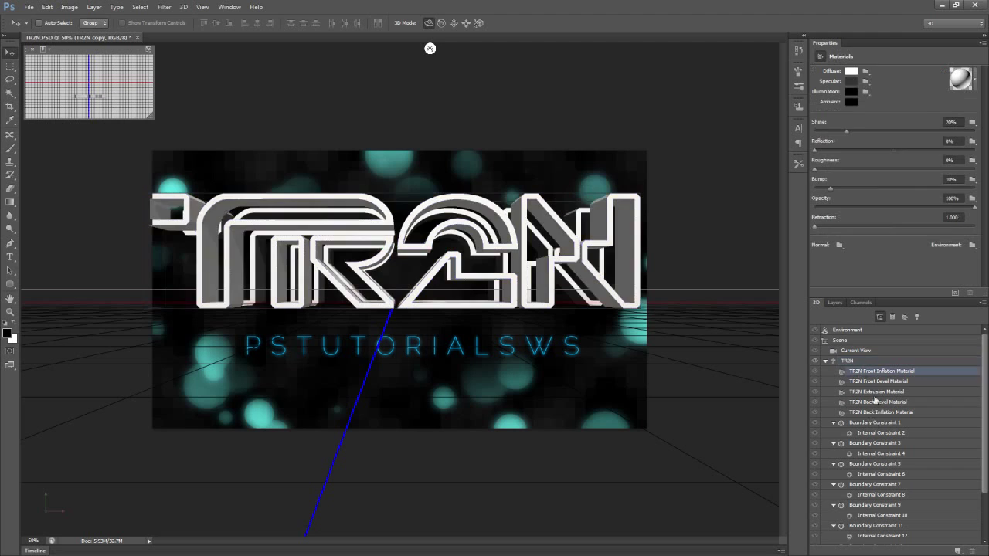
pyautogui.click(818, 207)
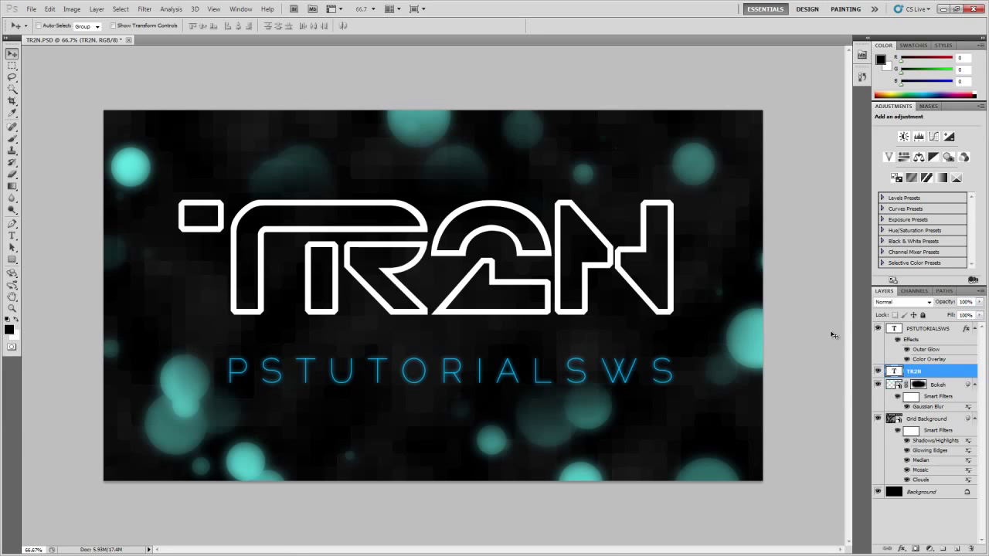
# In the older Photoshop version, convert the TR2N text layer to 3D with Repoussé at an extrude depth of about 0.20.
pyautogui.click(194, 8)
pyautogui.moveTo(287, 79)
pyautogui.click(379, 73)
pyautogui.click(494, 213)
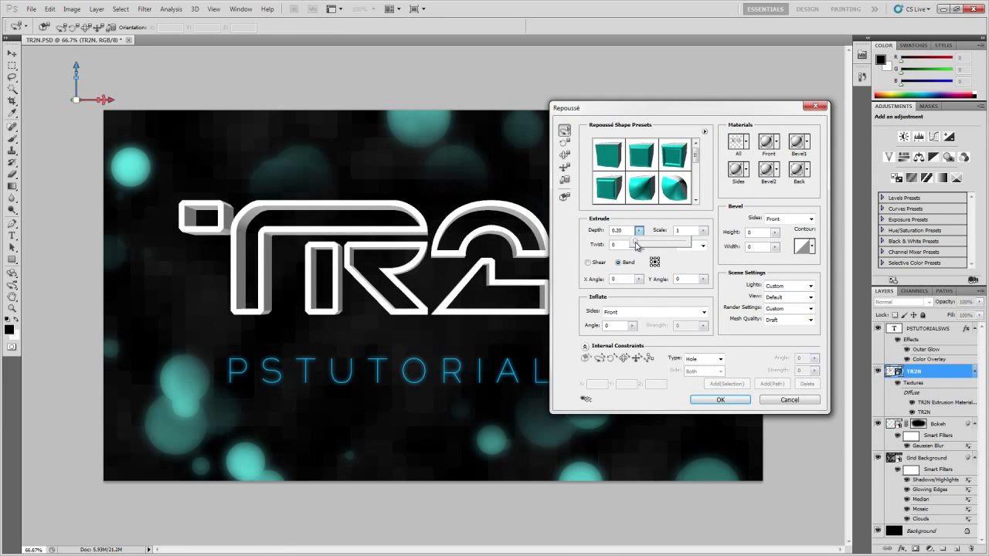
pyautogui.click(740, 399)
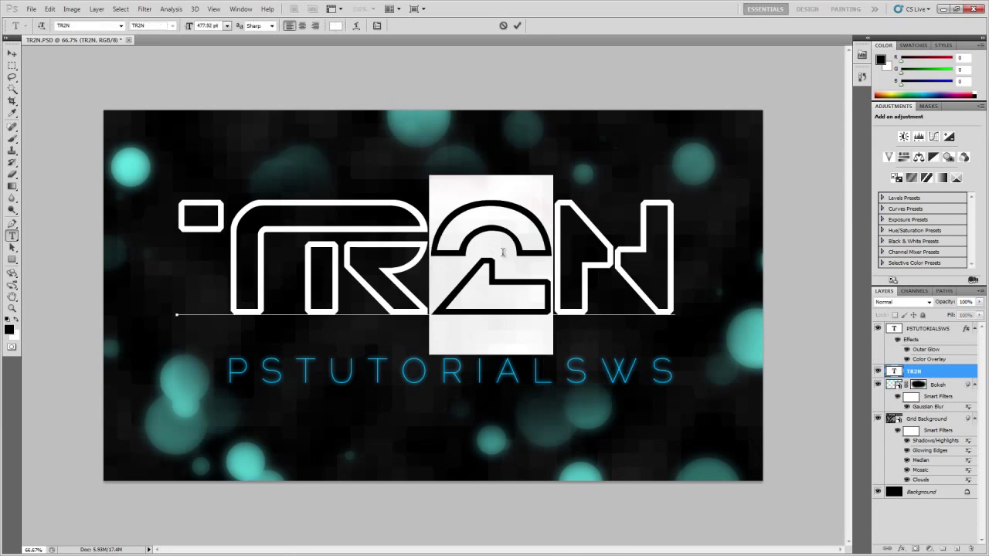
# Run Repoussé again on the editable TR2N text layer to rebuild its 3D version.
pyautogui.click(195, 8)
pyautogui.click(364, 75)
pyautogui.click(496, 216)
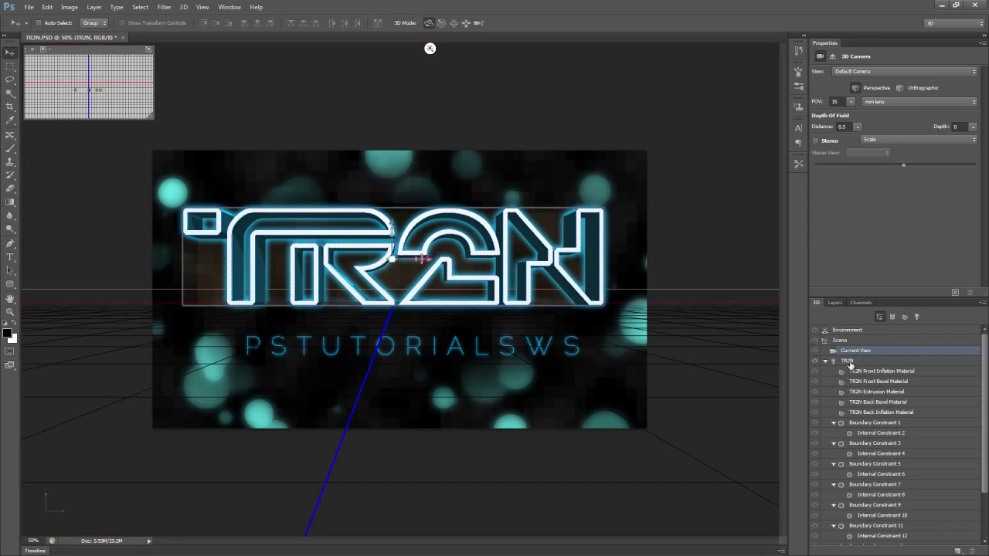
# Back in Photoshop CS6, select the TR2N mesh, review its Deform, Cap and Coordinates properties, and open its text source for editing.
pyautogui.click(848, 362)
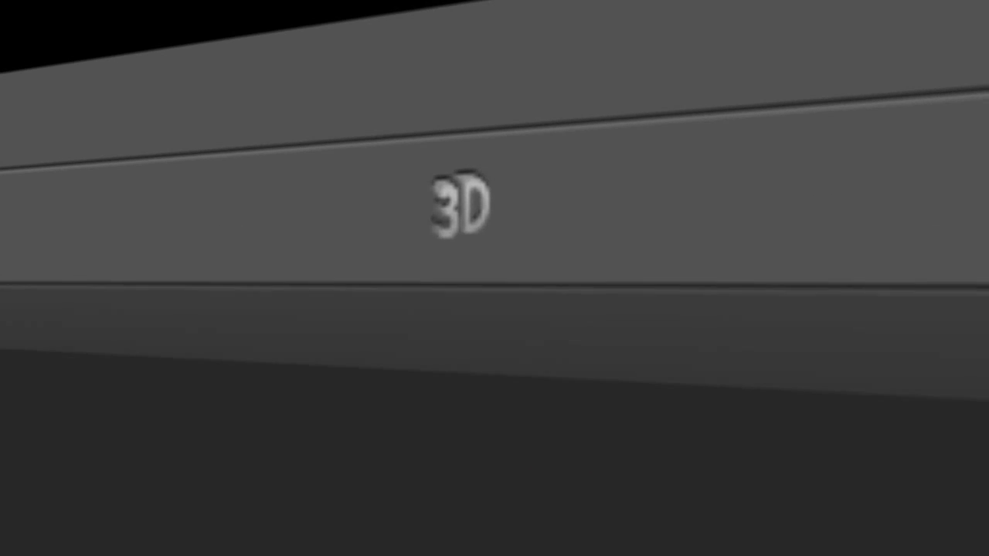
pyautogui.click(458, 205)
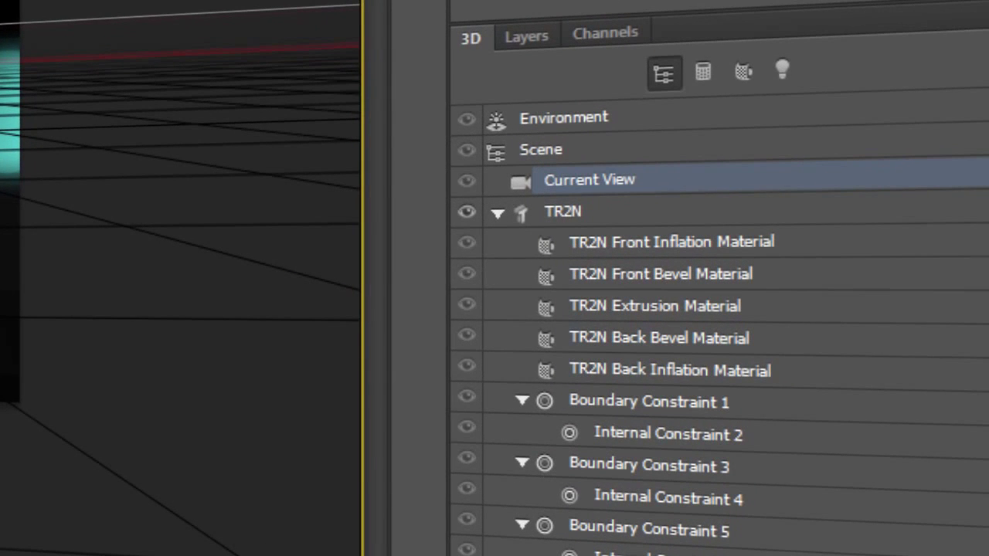
pyautogui.click(595, 208)
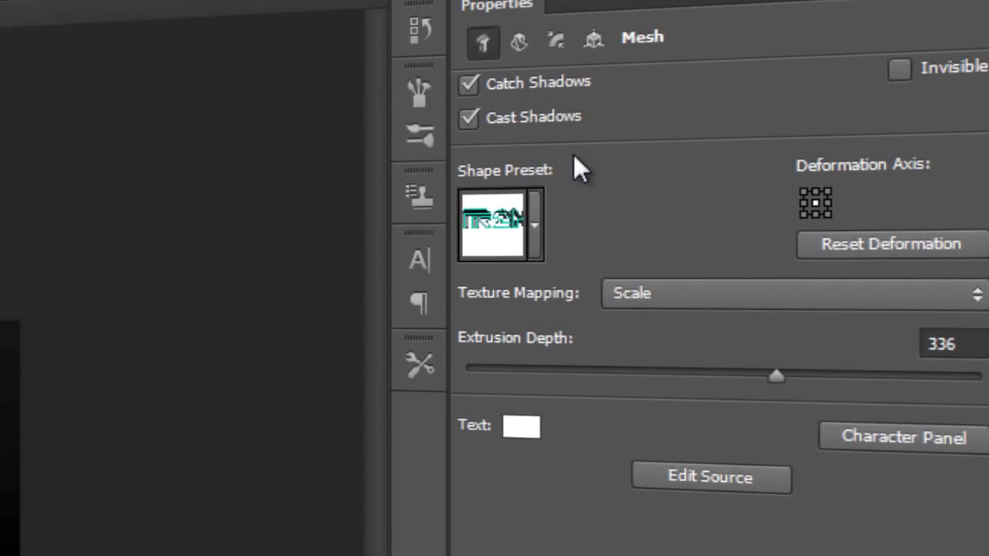
pyautogui.click(523, 41)
pyautogui.click(559, 44)
pyautogui.click(581, 43)
pyautogui.click(483, 43)
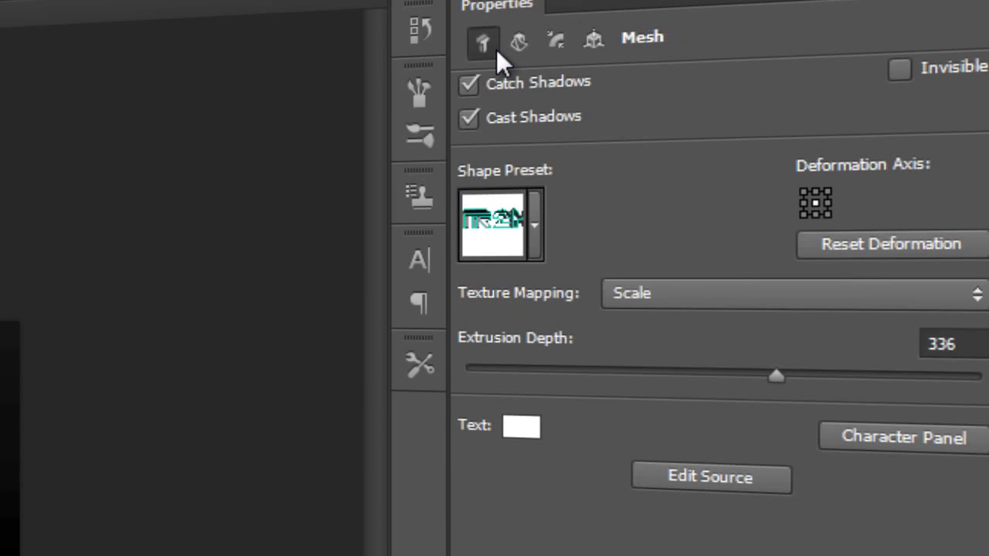
pyautogui.click(712, 481)
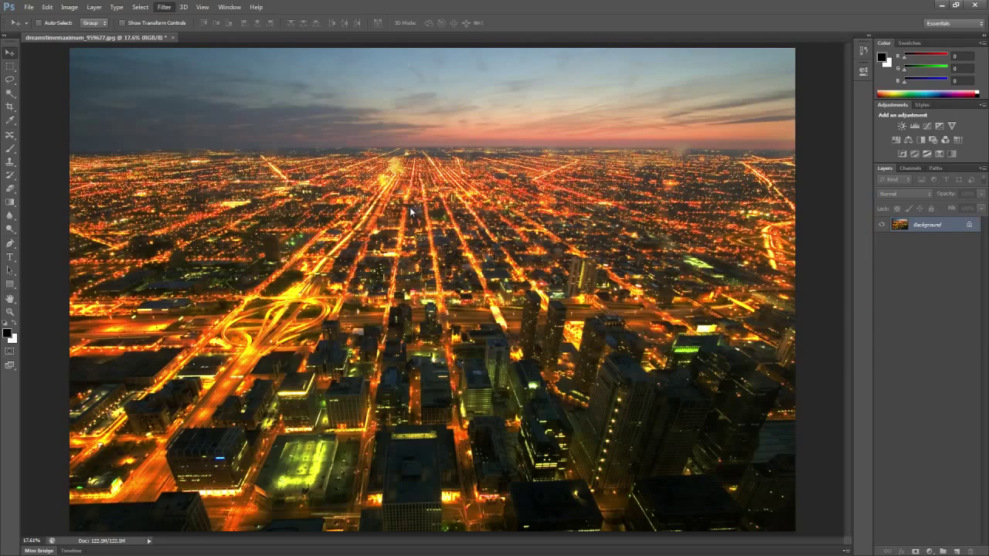
# Open the night city photo in Liquify and enlarge the Forward Warp brush.
pyautogui.hotkey('ctrl', 'shift', 'x')
pyautogui.press(']')
pyautogui.moveTo(321, 222)
pyautogui.mouseDown()
pyautogui.moveTo(423, 272)
pyautogui.moveTo(486, 239)
pyautogui.mouseUp()
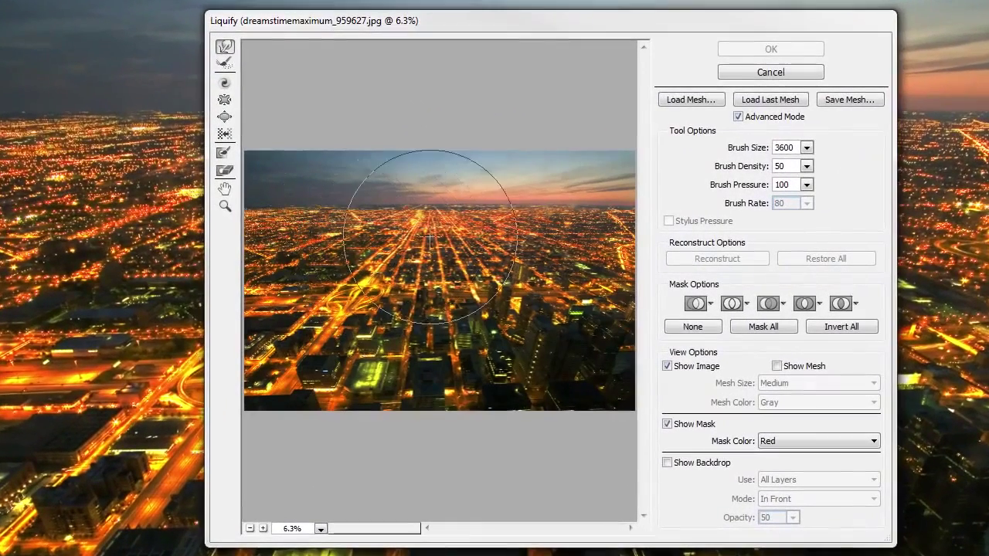
pyautogui.press(']')
pyautogui.press(']')
pyautogui.press(']')
pyautogui.press(']')
pyautogui.press(']')
pyautogui.press(']')
pyautogui.press(']')
pyautogui.press(']')
# Undo a trial warp stroke, readjust the brush size, and push the city horizon upward into a curve.
pyautogui.moveTo(463, 309); pyautogui.dragTo(442, 309)
pyautogui.hotkey('ctrl', 'z')
pyautogui.moveTo(806, 148); pyautogui.dragTo(770, 171)
pyautogui.moveTo(427, 181)
pyautogui.mouseDown()
pyautogui.moveTo(441, 149)
pyautogui.moveTo(446, 183)
pyautogui.moveTo(446, 172)
pyautogui.mouseUp()
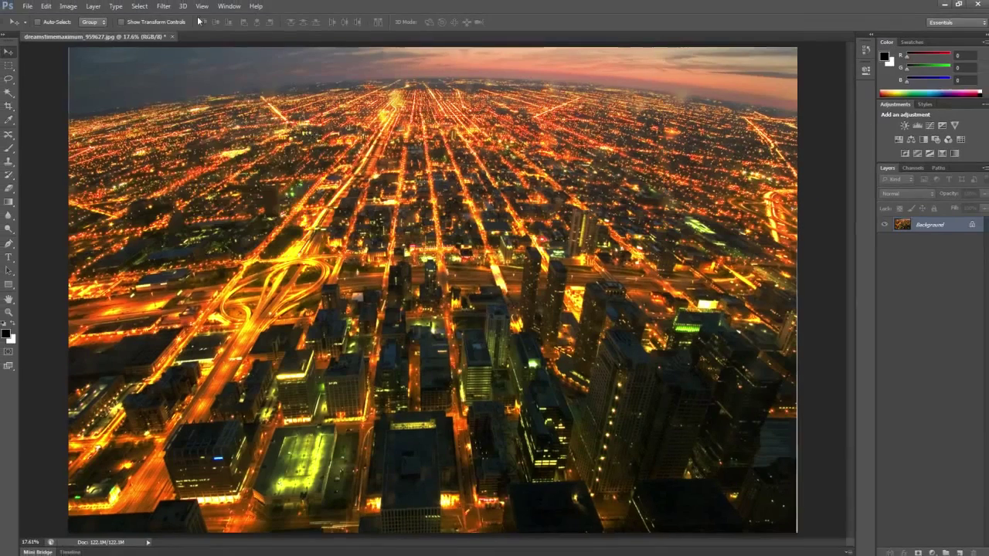
# Open Lighting Effects on the city photo, change the spot light's type, and reposition the light over the image.
pyautogui.click(164, 7)
pyautogui.moveTo(232, 148)
pyautogui.click(320, 186)
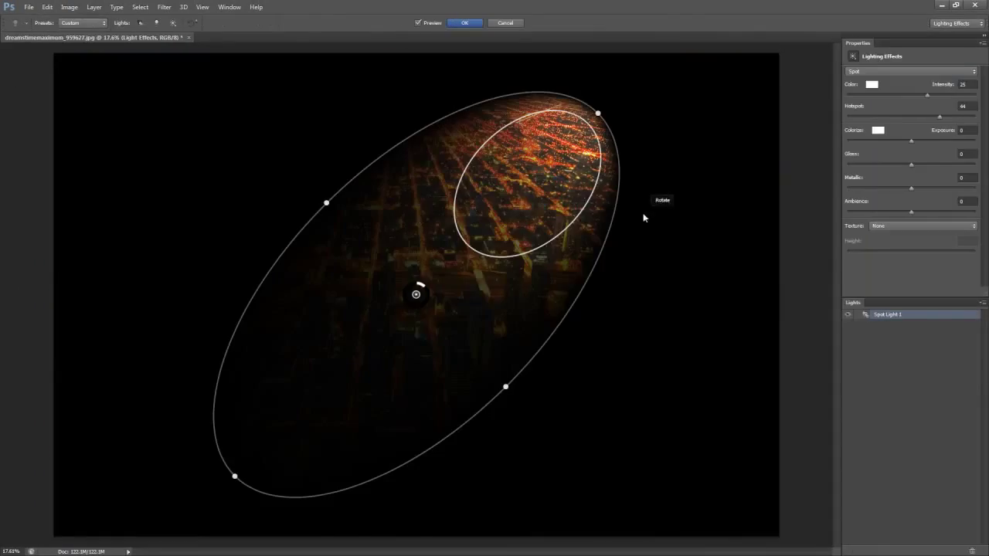
pyautogui.click(911, 71)
pyautogui.click(896, 92)
pyautogui.moveTo(486, 224); pyautogui.dragTo(424, 287)
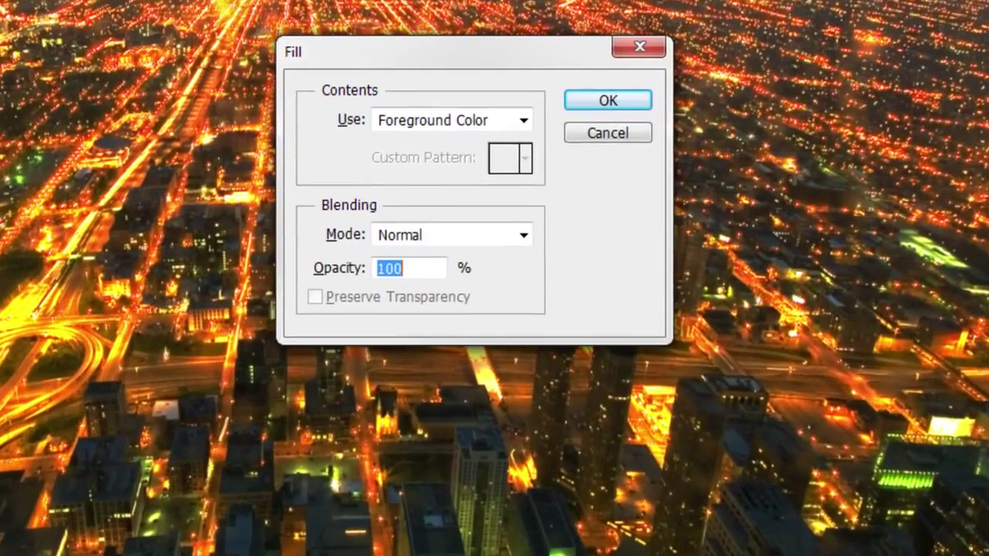
# Fill the image with a beige custom pattern, using Scripted Patterns with the Symmetry Fill script.
pyautogui.click(523, 120)
pyautogui.click(461, 234)
pyautogui.click(525, 158)
pyautogui.doubleClick(494, 250)
pyautogui.click(369, 337)
pyautogui.click(523, 364)
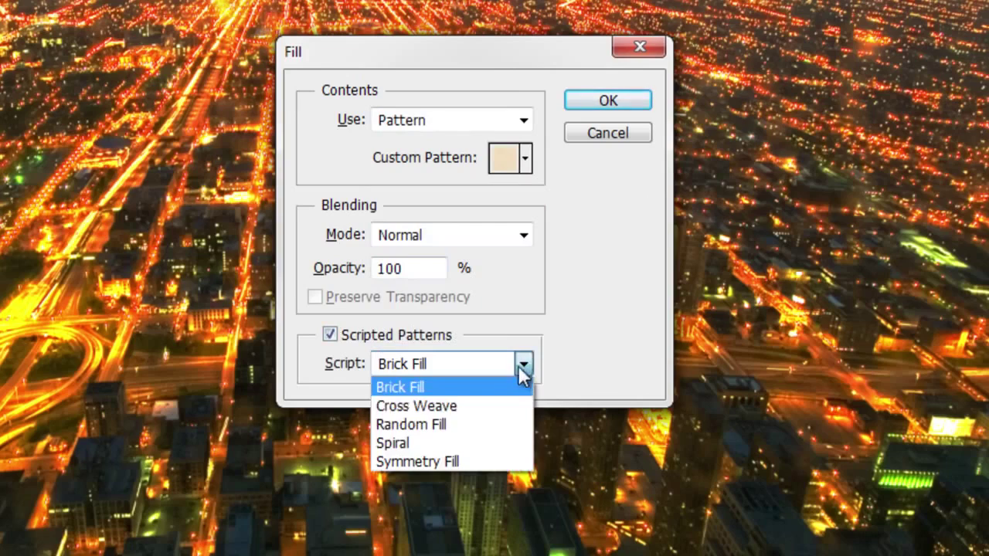
pyautogui.click(504, 461)
pyautogui.click(608, 103)
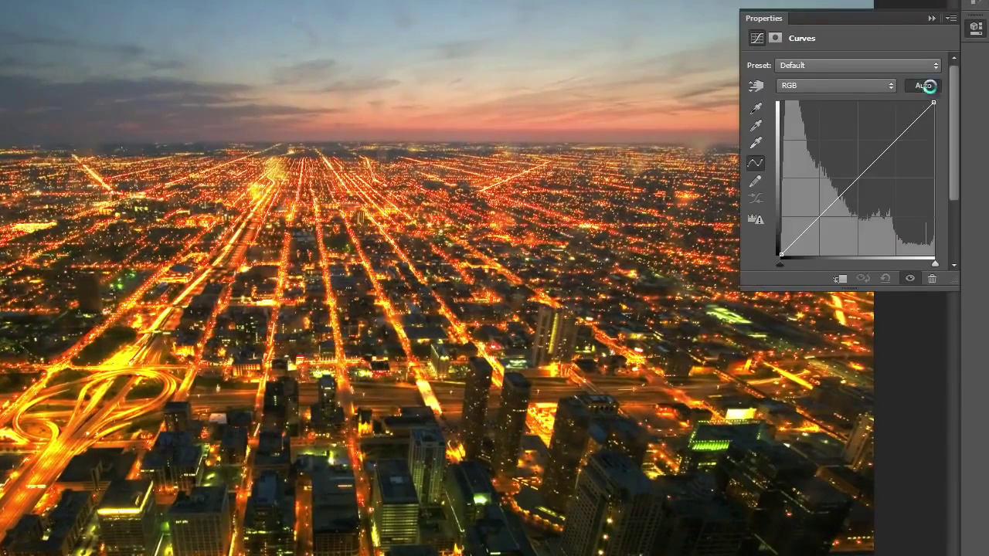
# Apply Auto to the Curves adjustment, replace it with a Levels adjustment layer, and apply Auto there.
pyautogui.click(930, 86)
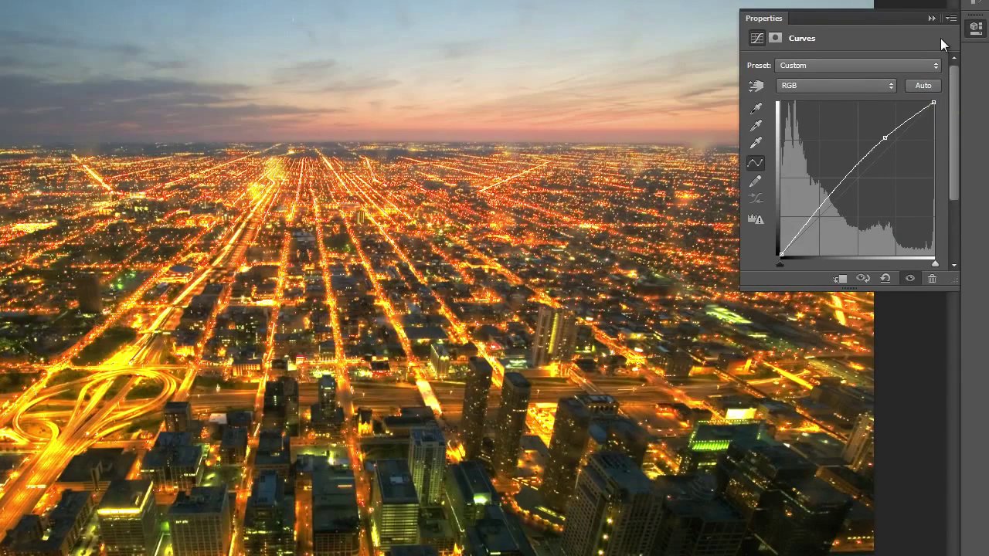
pyautogui.press('Delete')
pyautogui.click(988, 65)
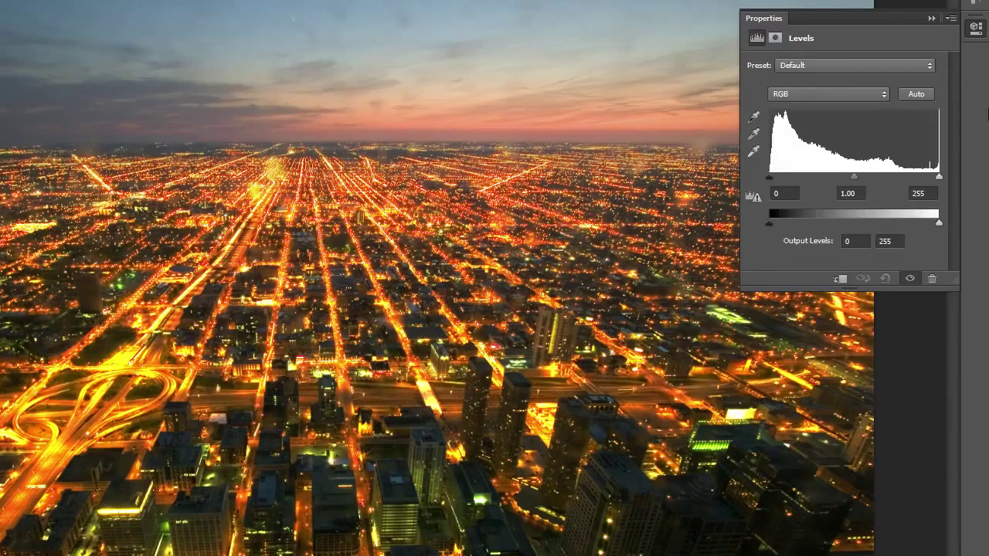
pyautogui.click(916, 95)
pyautogui.moveTo(774, 177); pyautogui.dragTo(770, 181)
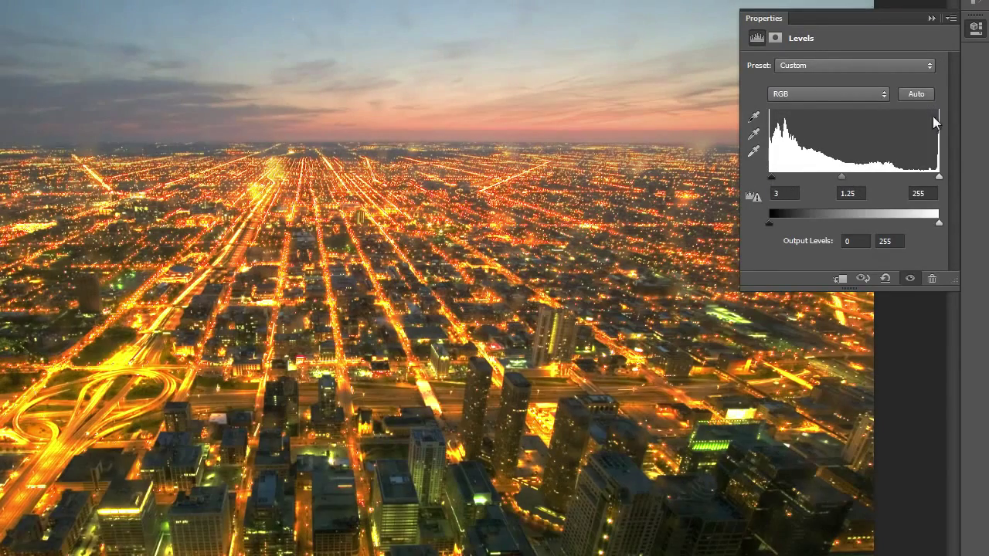
# Open the Levels adjustment's Auto Color Correction Options and choose the Enhance Per Channel Contrast algorithm.
pyautogui.click(952, 18)
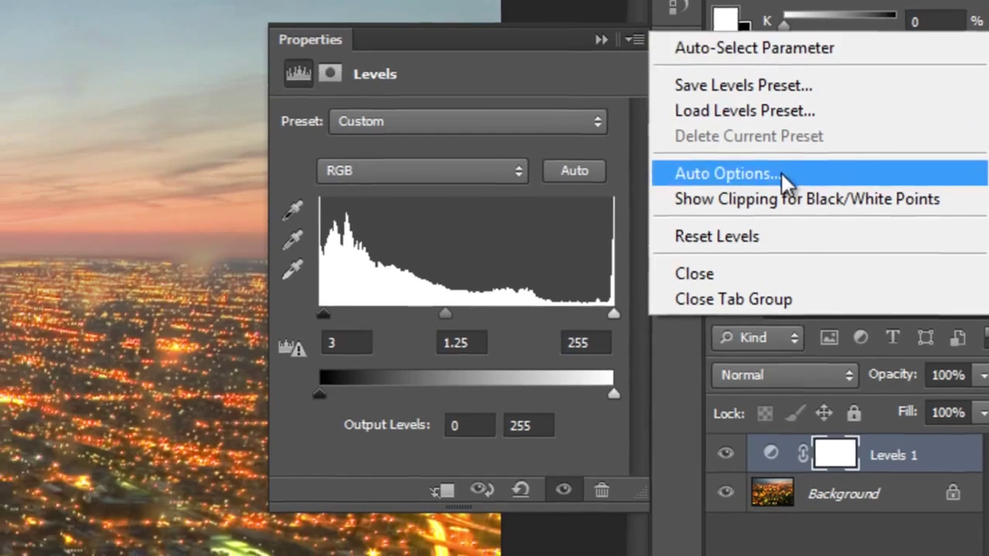
pyautogui.click(772, 177)
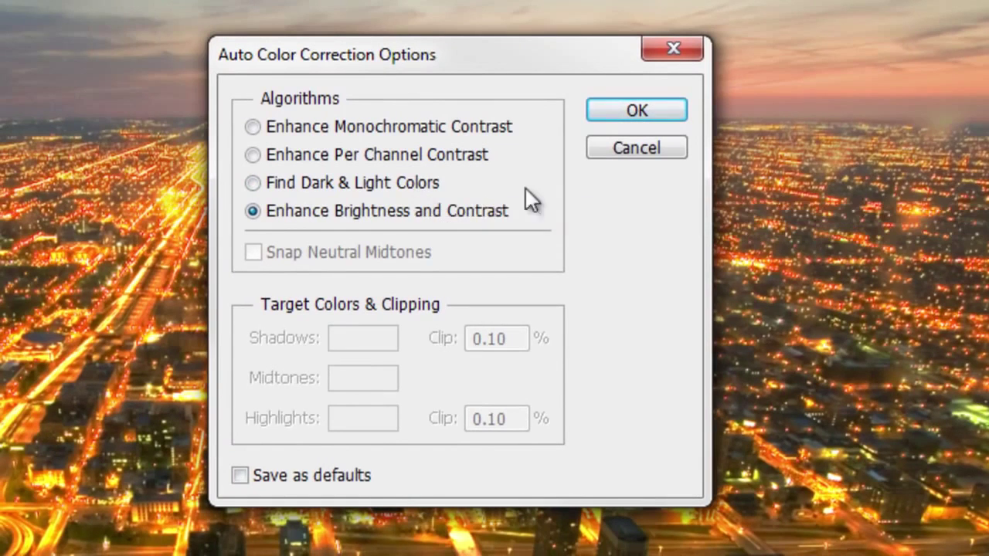
pyautogui.click(448, 155)
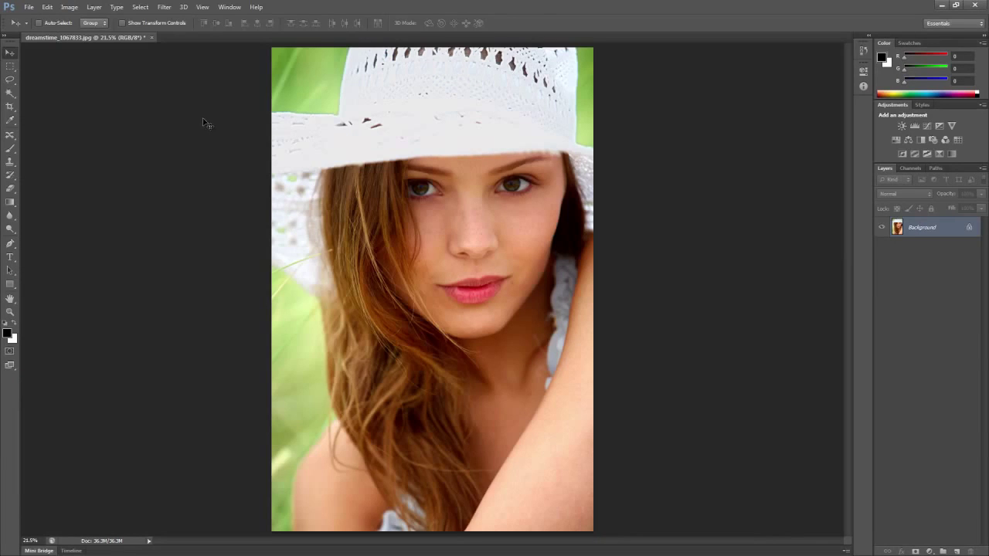
# Select the portrait's skin tones with Color Range, comparing Detect Faces off and on and keeping it enabled.
pyautogui.click(140, 7)
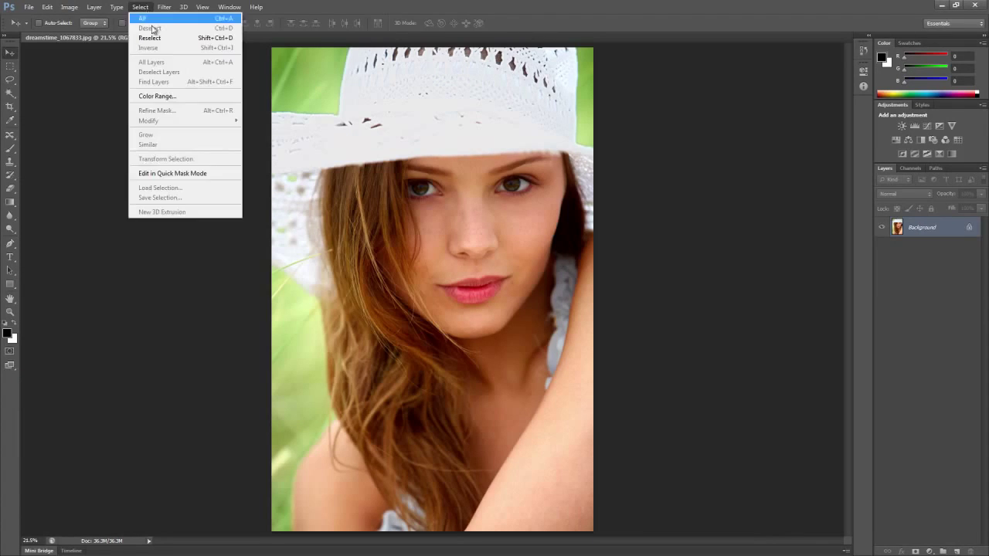
pyautogui.click(154, 99)
pyautogui.click(642, 122)
pyautogui.click(601, 260)
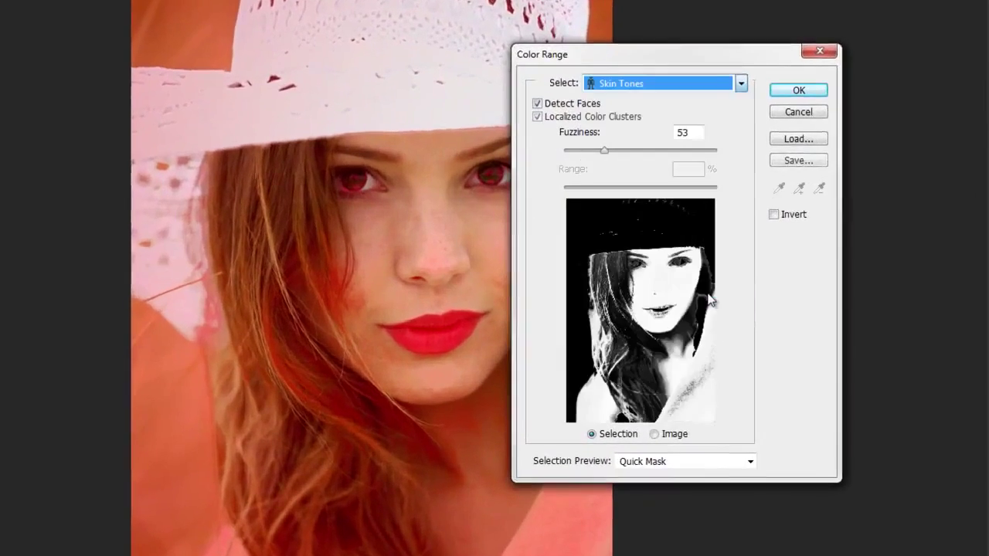
pyautogui.click(538, 103)
pyautogui.click(538, 103)
pyautogui.press('Return')
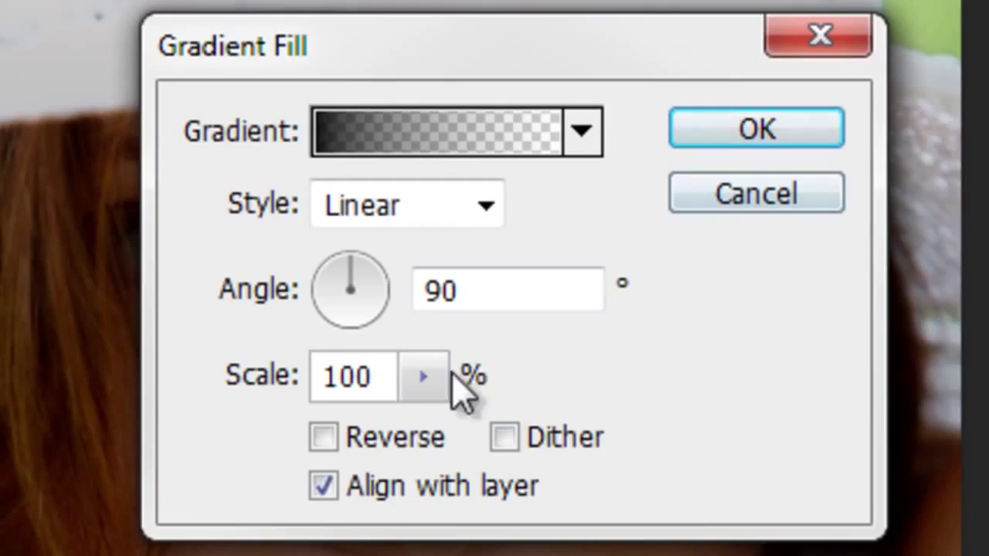
# Adjust the scale and style of a black-to-transparent Gradient Fill and apply it as a fill layer.
pyautogui.click(445, 375)
pyautogui.moveTo(496, 435); pyautogui.dragTo(602, 437)
pyautogui.click(453, 398)
pyautogui.click(484, 205)
pyautogui.click(450, 292)
pyautogui.click(403, 434)
pyautogui.click(425, 378)
pyautogui.moveTo(432, 422); pyautogui.dragTo(420, 455)
pyautogui.click(757, 127)
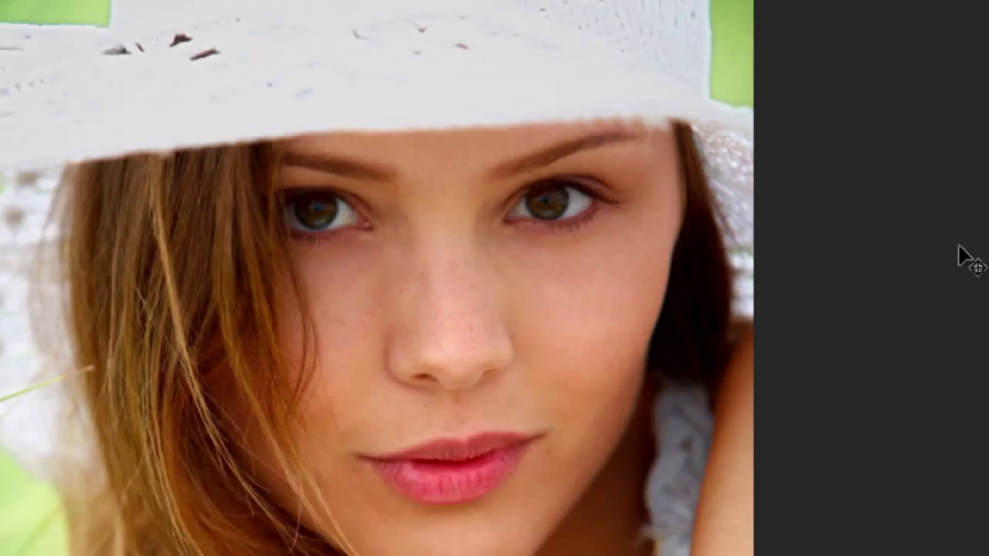
# Set the Eyedropper tool to sample Current & Below.
pyautogui.press('i')
pyautogui.click(238, 22)
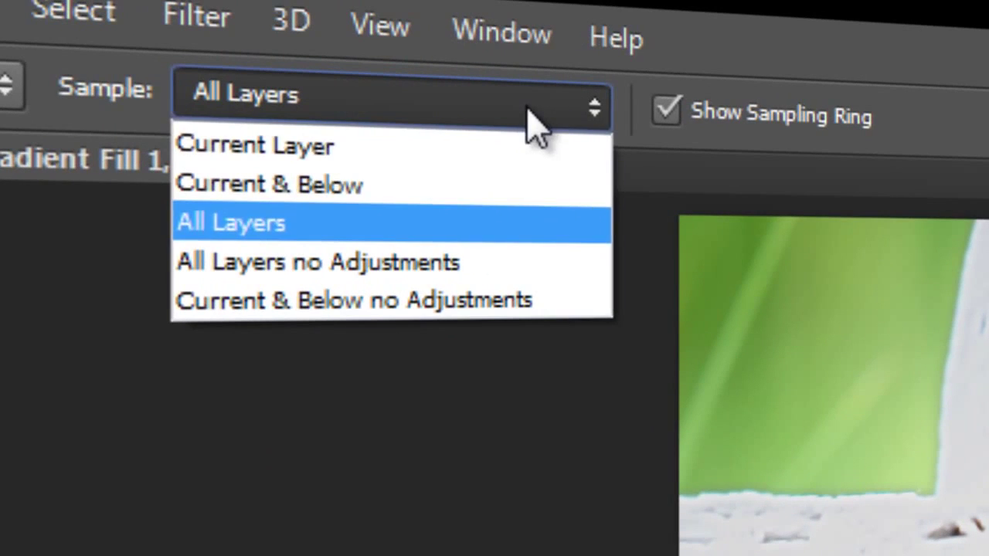
pyautogui.click(551, 193)
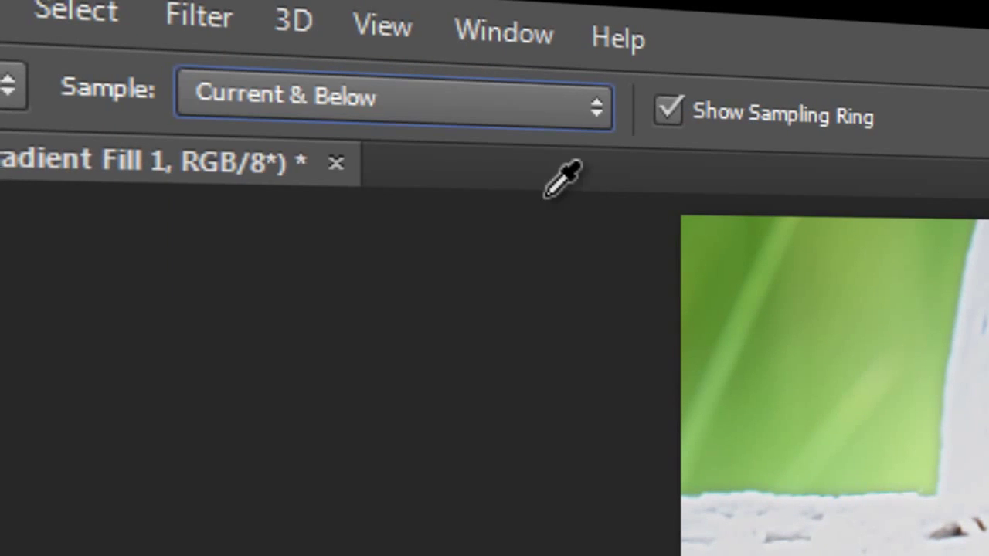
# Set the Magic Wand tool's sample size to 31 by 31 Average.
pyautogui.press('w')
pyautogui.click(550, 106)
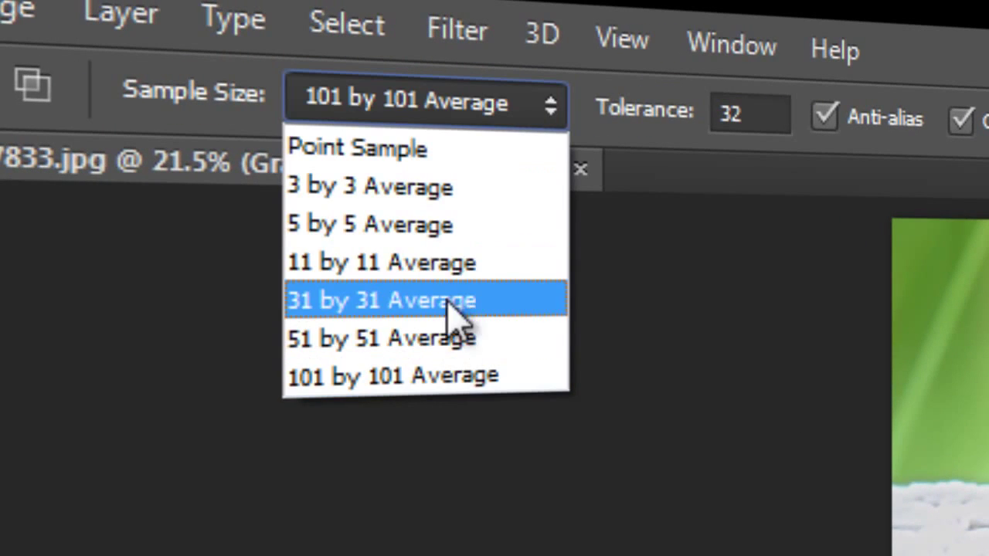
pyautogui.click(551, 305)
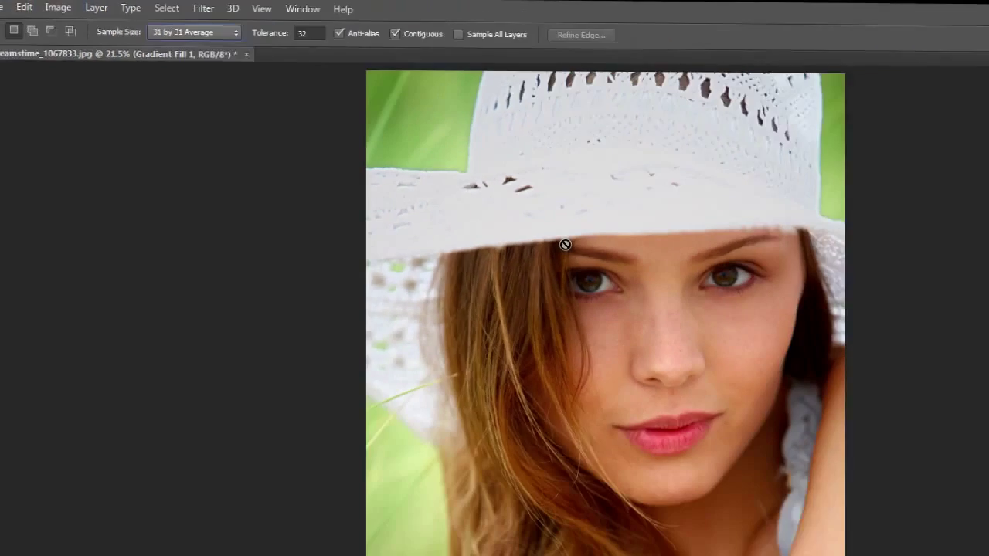